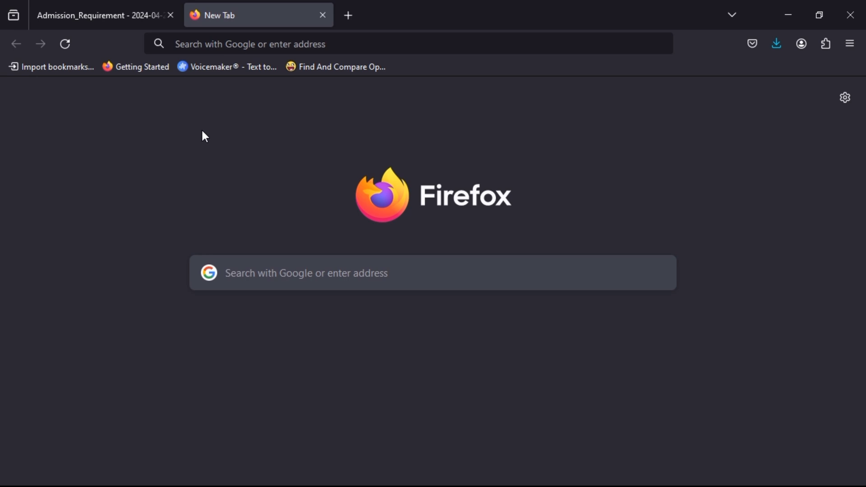
- Search Google for 'knust admission'
click(235, 41)
text(knust admission)
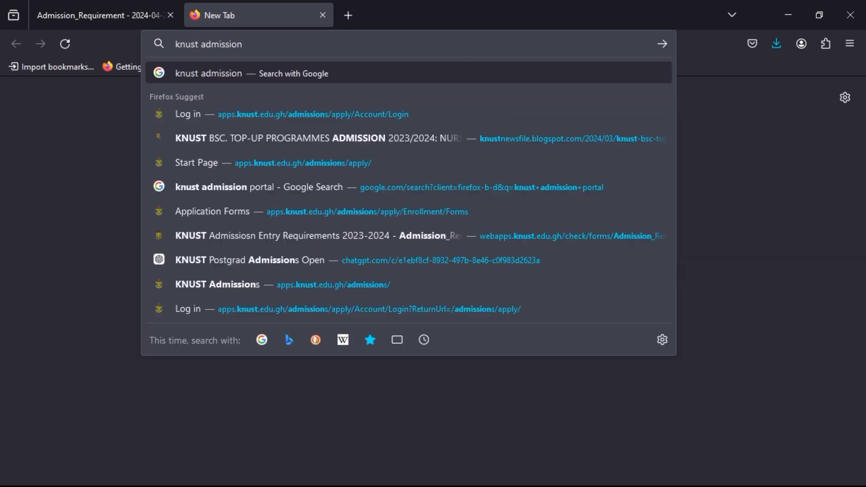
key(Return)
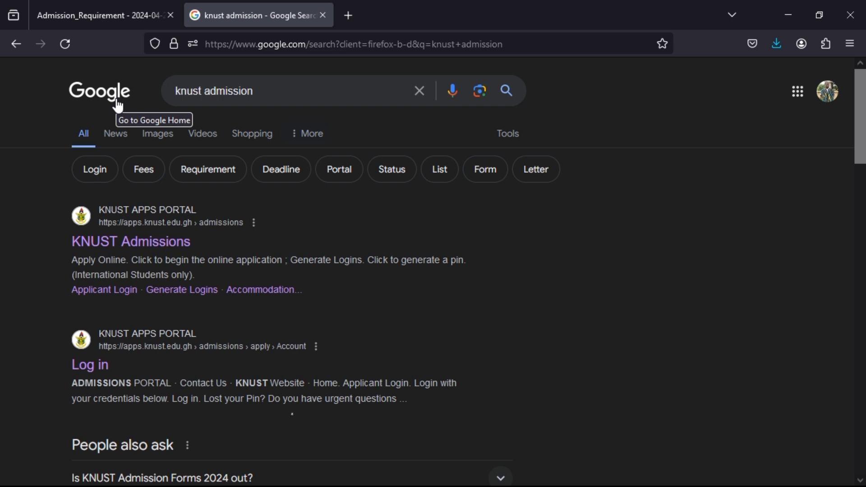
- Open the KNUST applicant login result, then go to the admissions portal home page
click(92, 367)
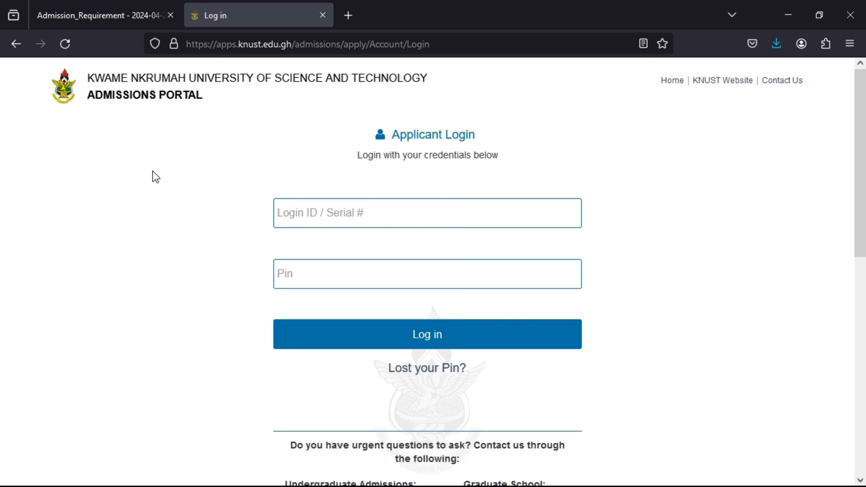
click(671, 81)
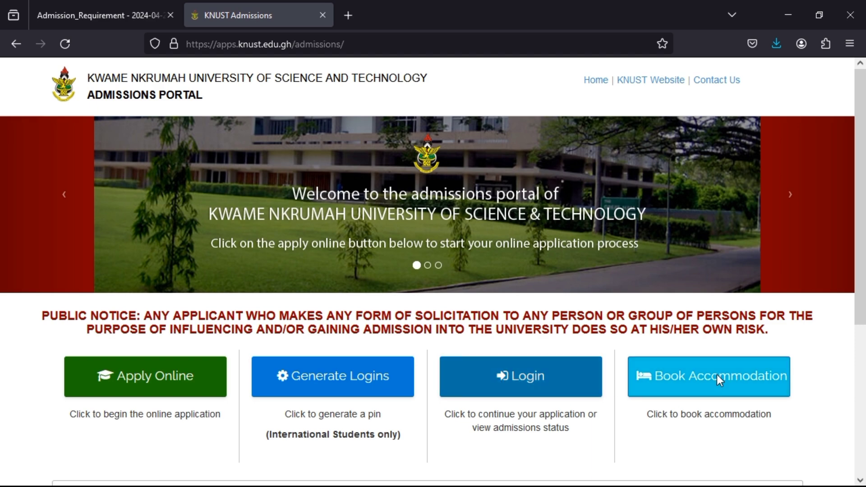
scroll(717, 378, down, 2)
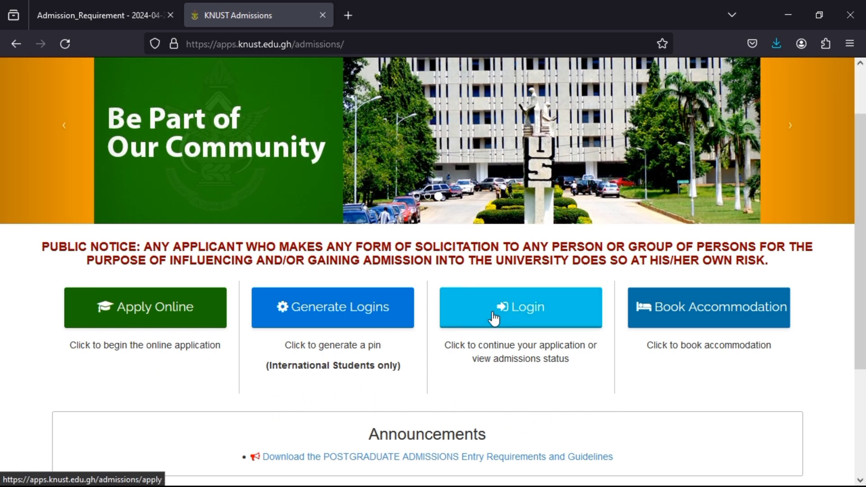
- Open the Applicant Login page and look over its Login ID and Pin fields
click(492, 313)
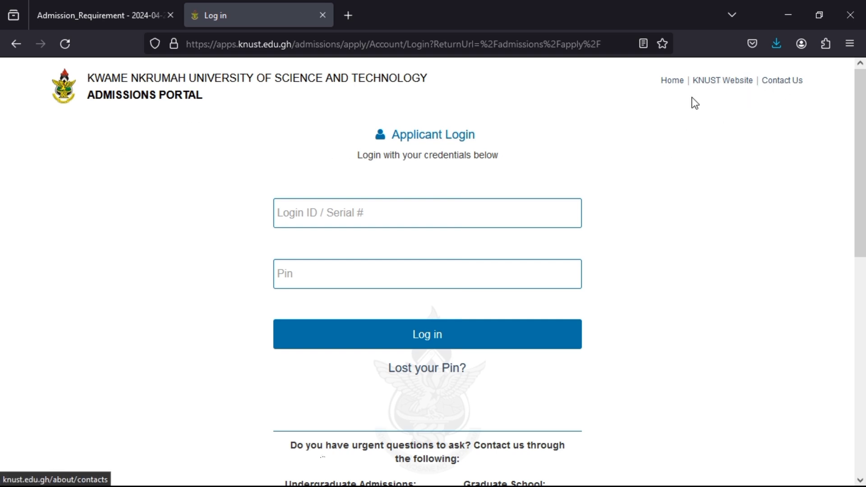
scroll(647, 166, down, 4)
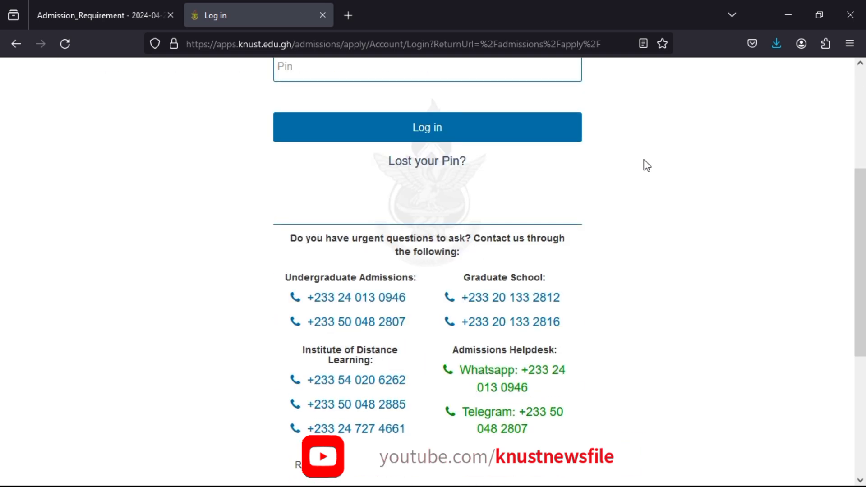
scroll(602, 267, up, 2)
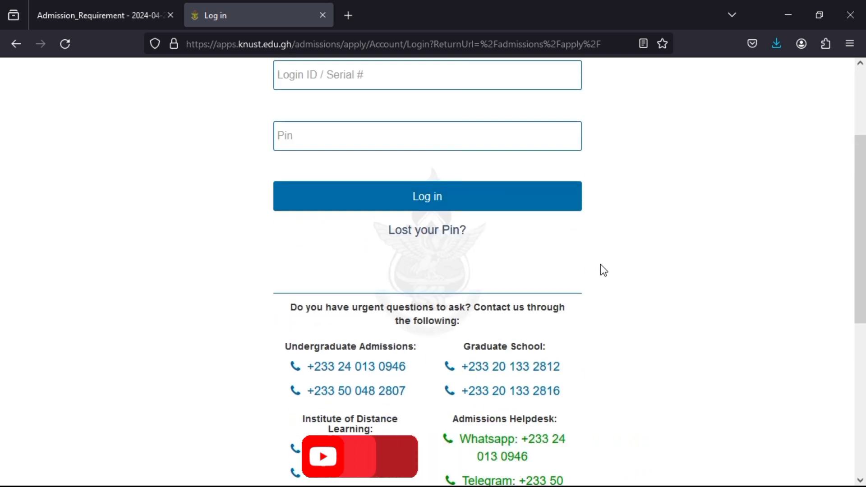
scroll(600, 265, down, 2)
scroll(600, 266, down, 2)
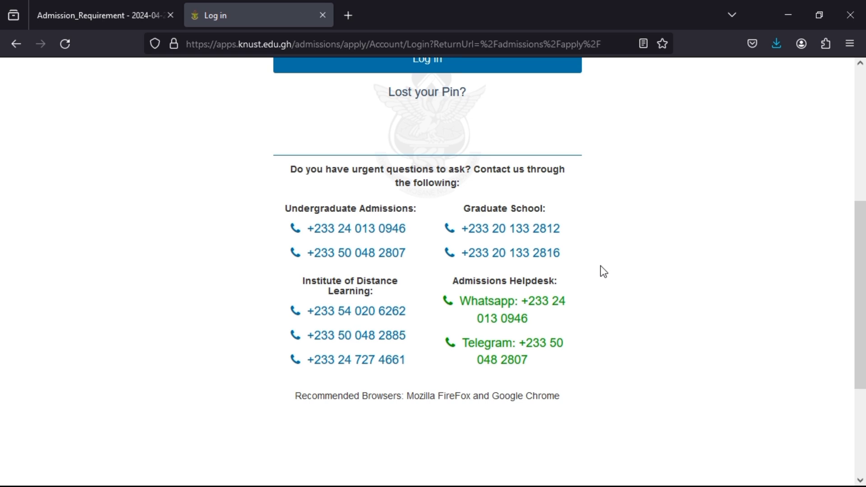
scroll(600, 266, up, 3)
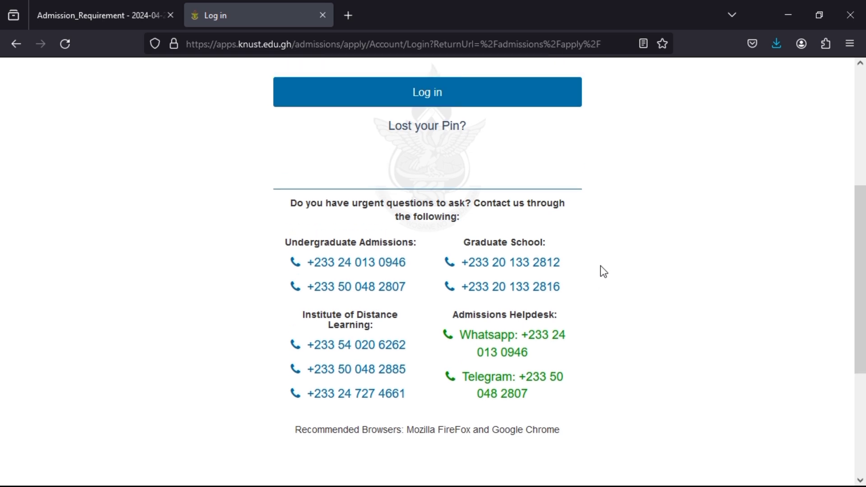
scroll(600, 266, up, 2)
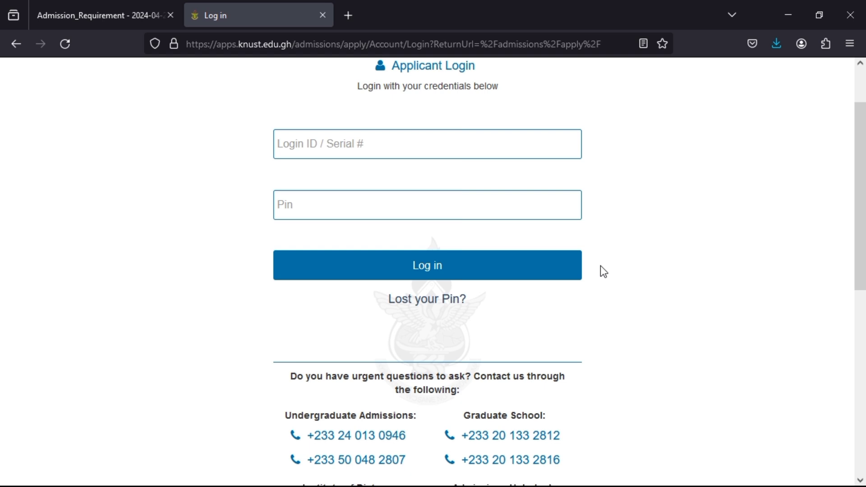
scroll(600, 267, up, 2)
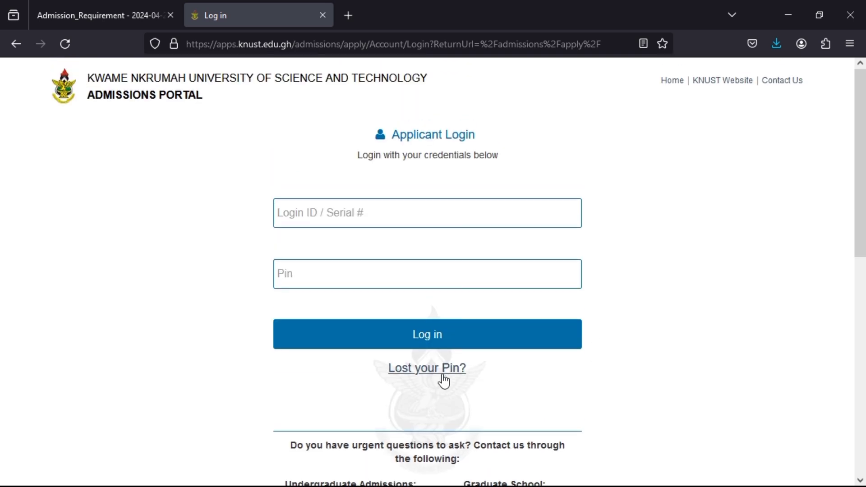
scroll(446, 379, down, 2)
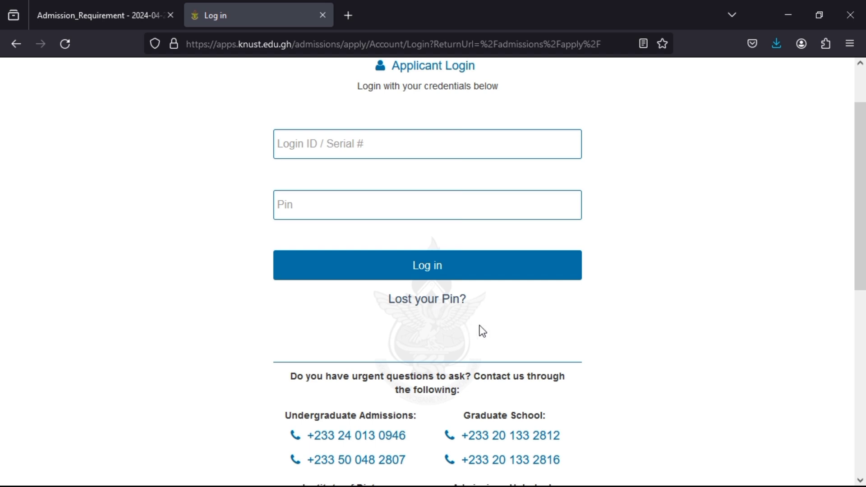
scroll(512, 321, up, 2)
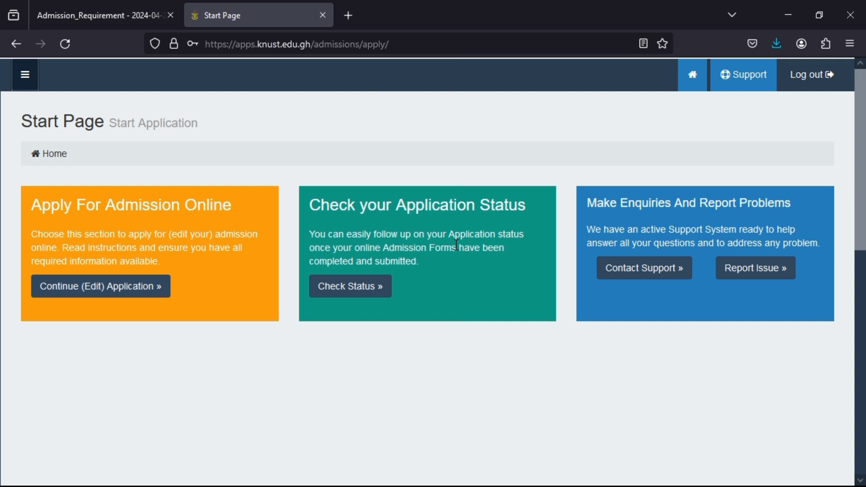
- Open Check Status to view the submitted application's status
click(374, 300)
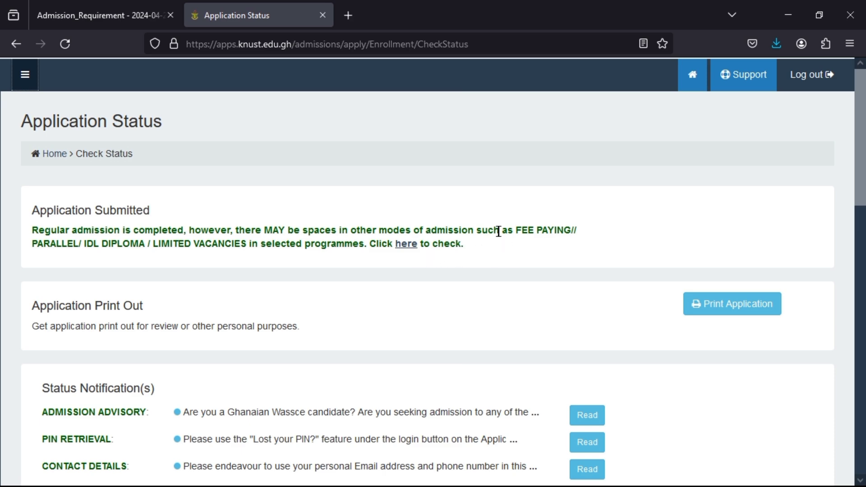
- Review the 1st Sitting grades and the four programme choices, Architecture to Human Settlement Planning
scroll(498, 231, down, 2)
scroll(498, 231, down, 6)
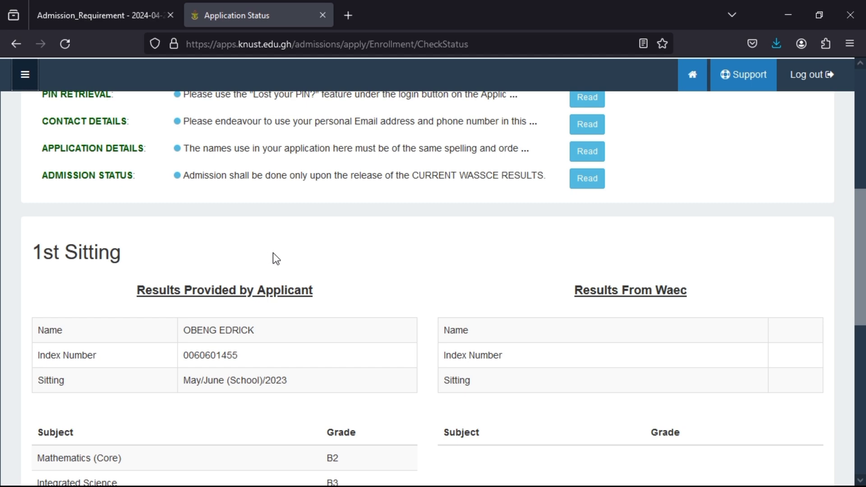
scroll(315, 262, down, 6)
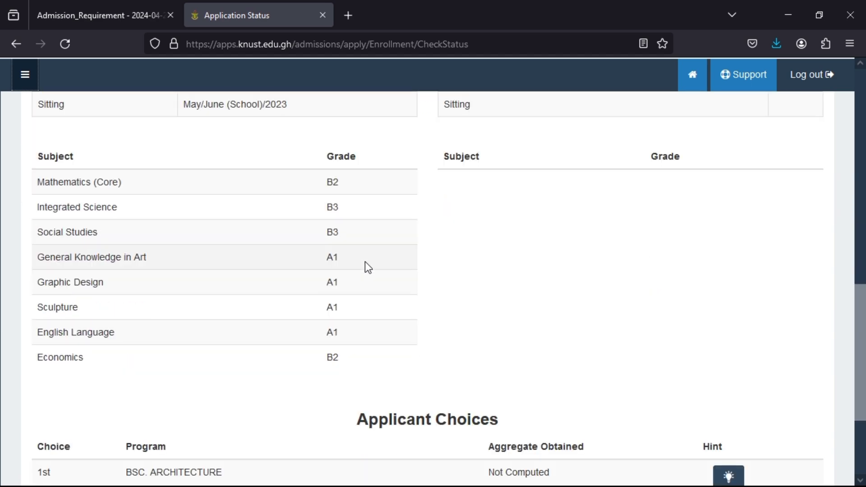
scroll(364, 261, down, 3)
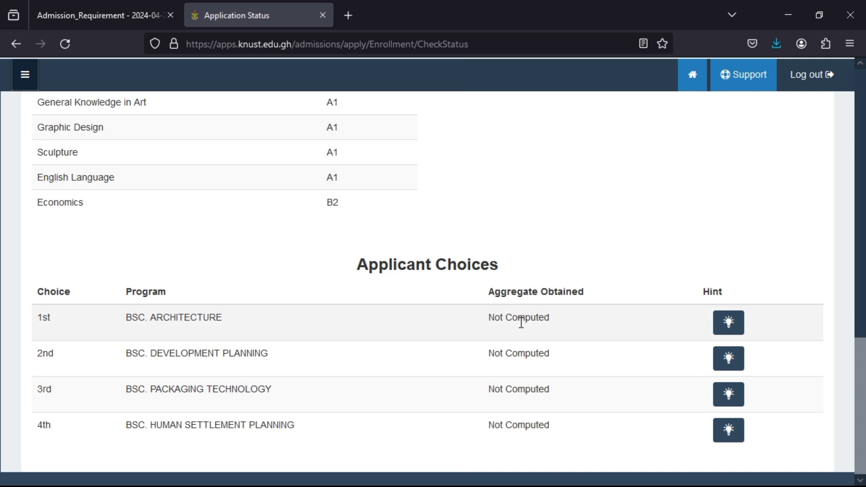
scroll(521, 322, up, 10)
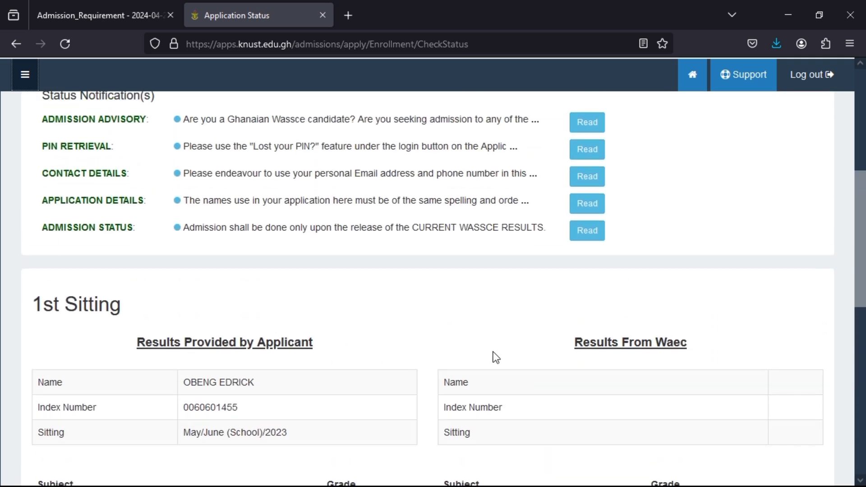
scroll(369, 340, down, 3)
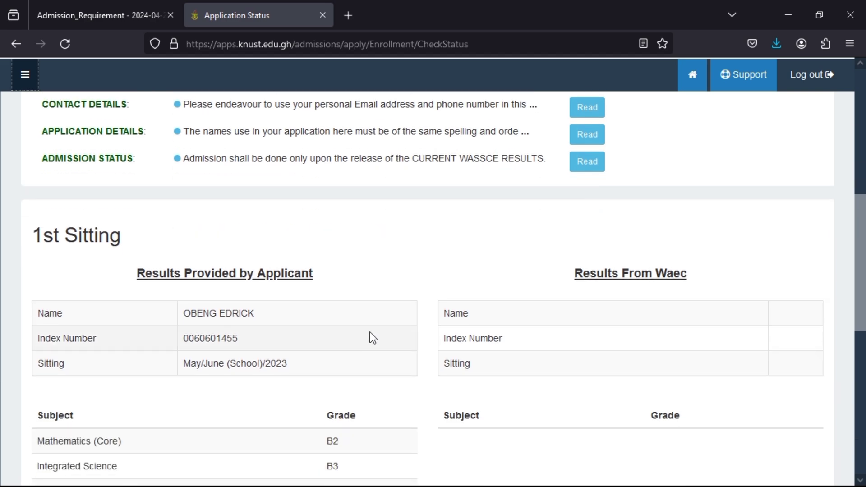
scroll(402, 302, down, 3)
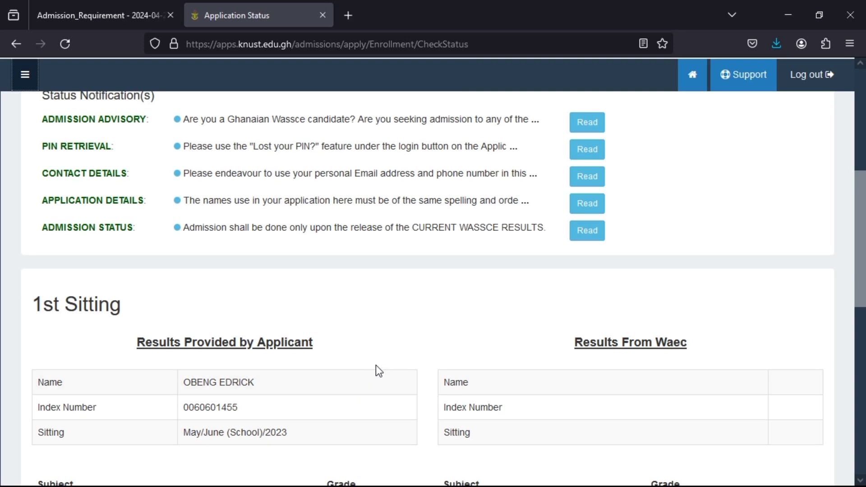
scroll(379, 366, down, 2)
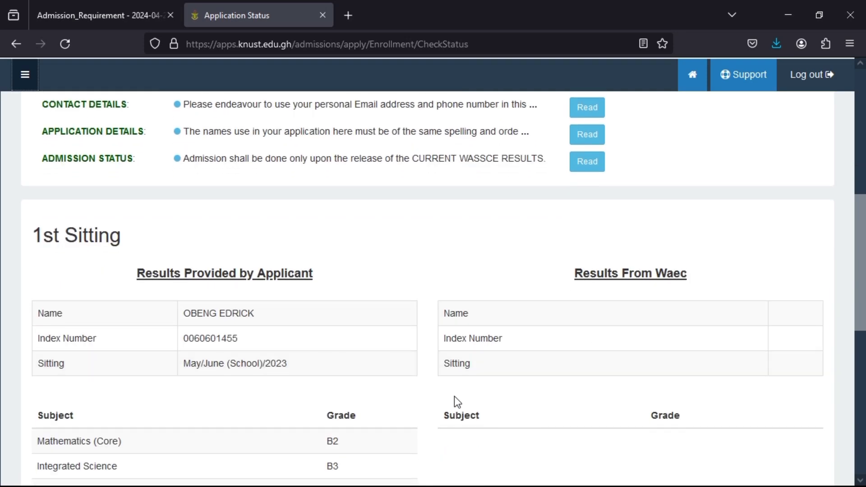
scroll(455, 378, down, 4)
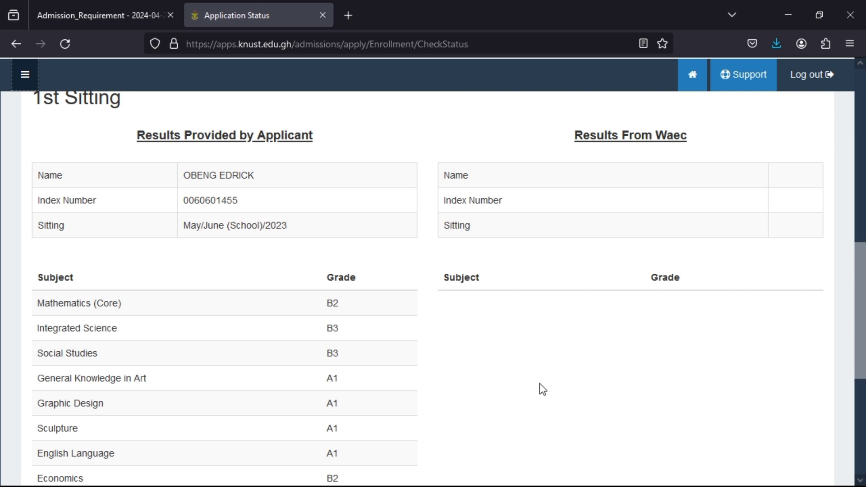
scroll(469, 336, down, 5)
scroll(469, 336, down, 3)
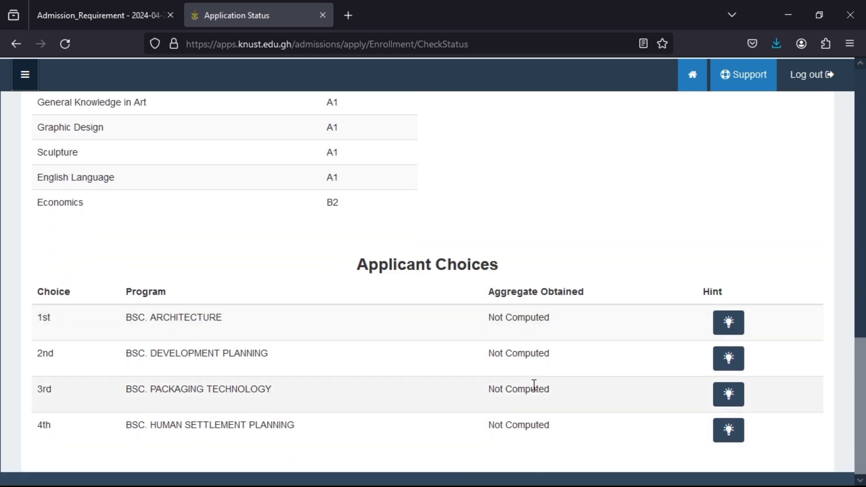
scroll(533, 385, up, 20)
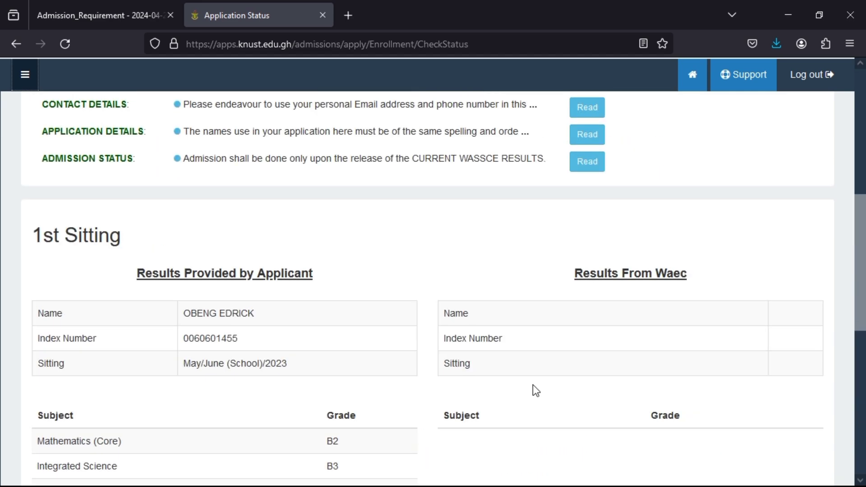
scroll(534, 385, up, 2)
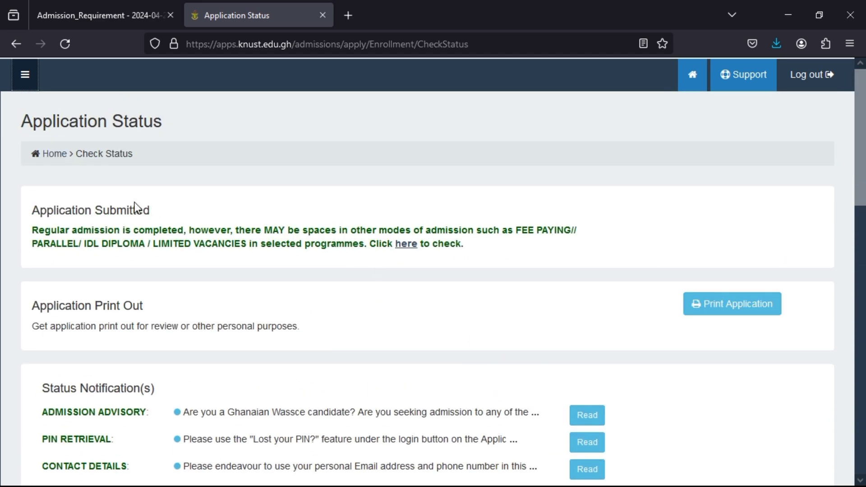
- Return to Application Forms and review Institution Attended: Visual Arts, September 2020 to June 2023
click(55, 155)
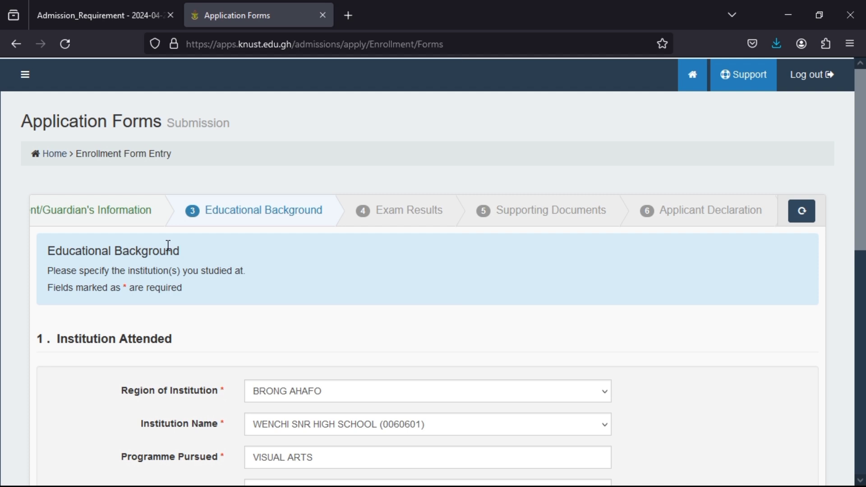
scroll(167, 245, down, 1)
scroll(168, 245, up, 1)
scroll(125, 313, down, 7)
scroll(125, 313, up, 3)
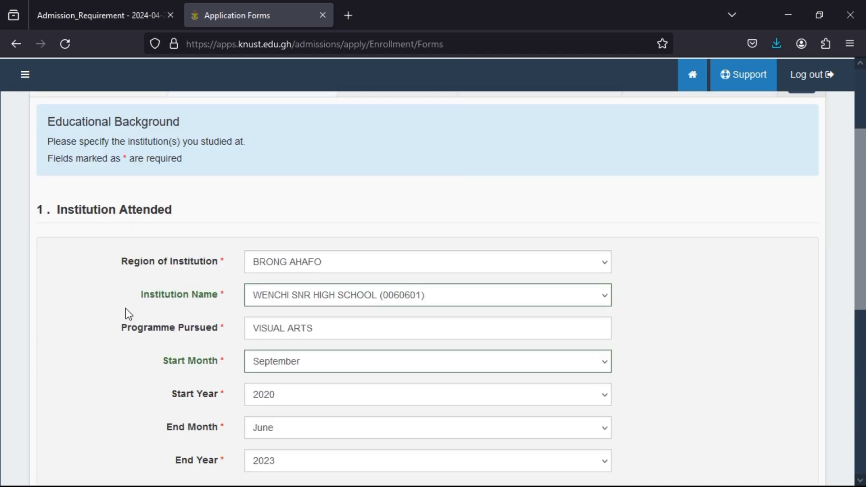
scroll(125, 312, down, 2)
scroll(128, 313, down, 1)
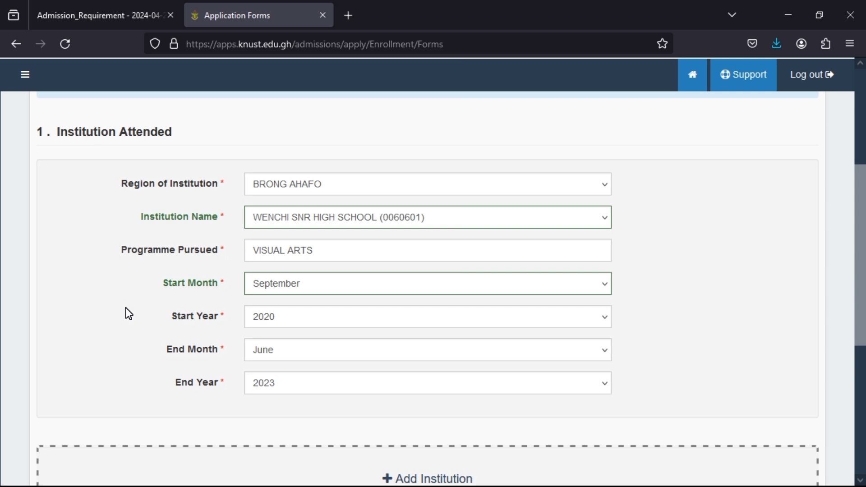
scroll(138, 306, down, 3)
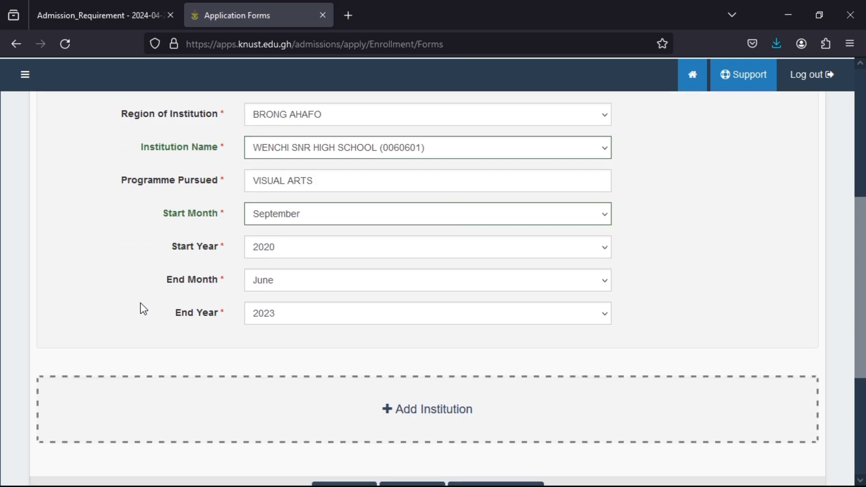
click(401, 348)
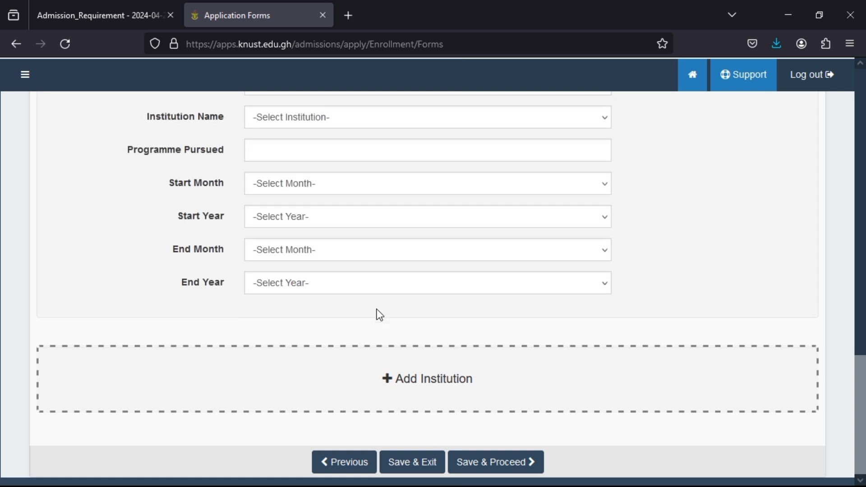
scroll(377, 311, up, 5)
scroll(378, 309, down, 2)
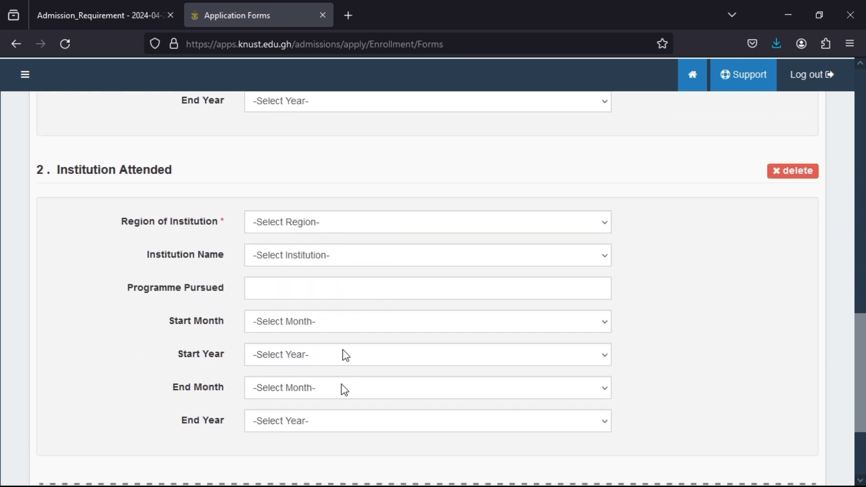
scroll(343, 361, down, 4)
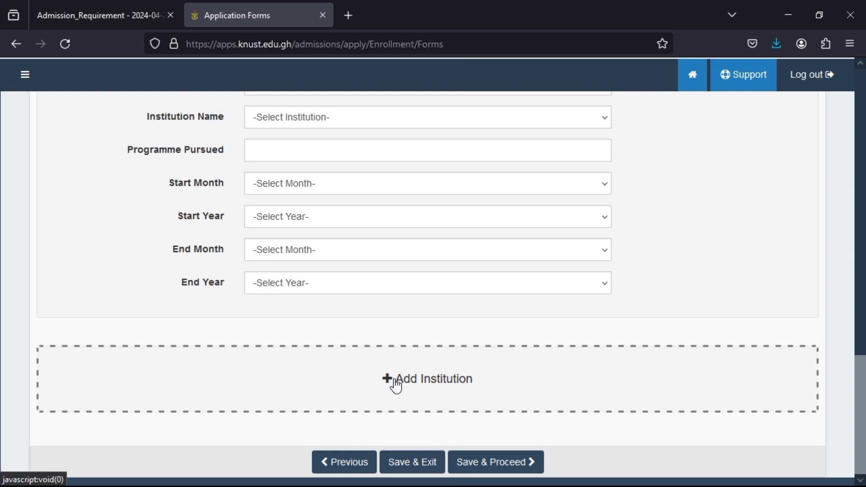
click(396, 384)
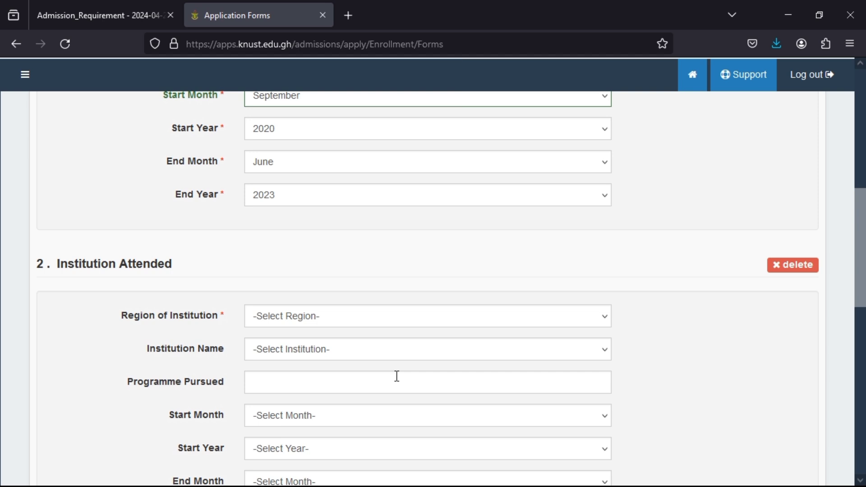
click(791, 266)
click(480, 350)
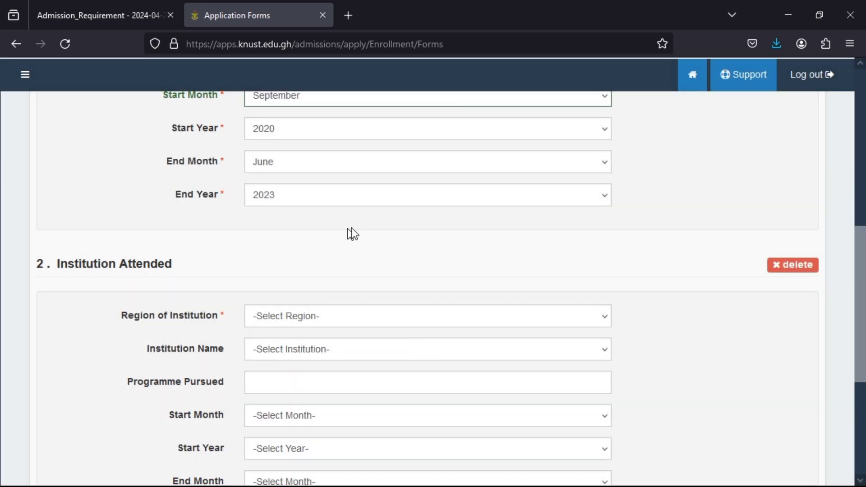
scroll(560, 277, up, 3)
scroll(561, 278, down, 1)
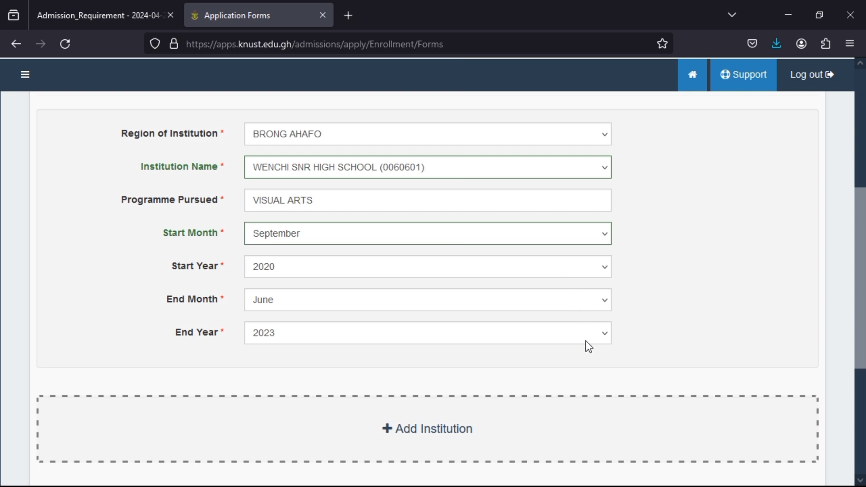
scroll(682, 329, down, 5)
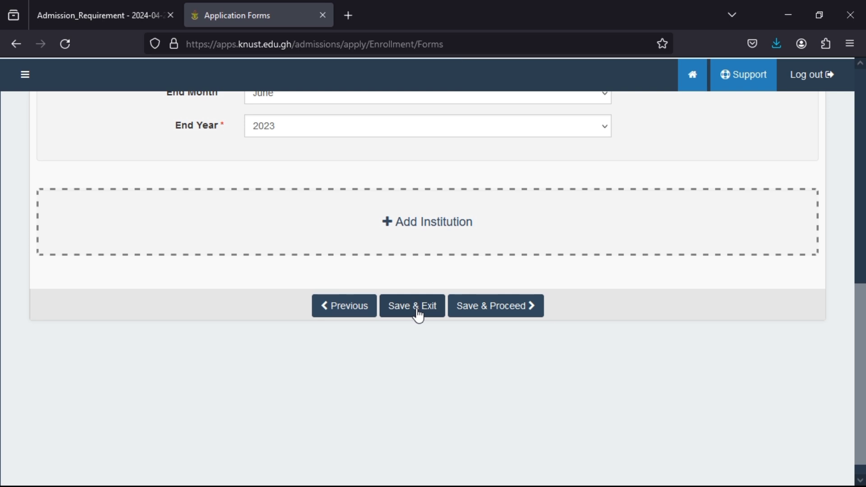
scroll(418, 314, up, 5)
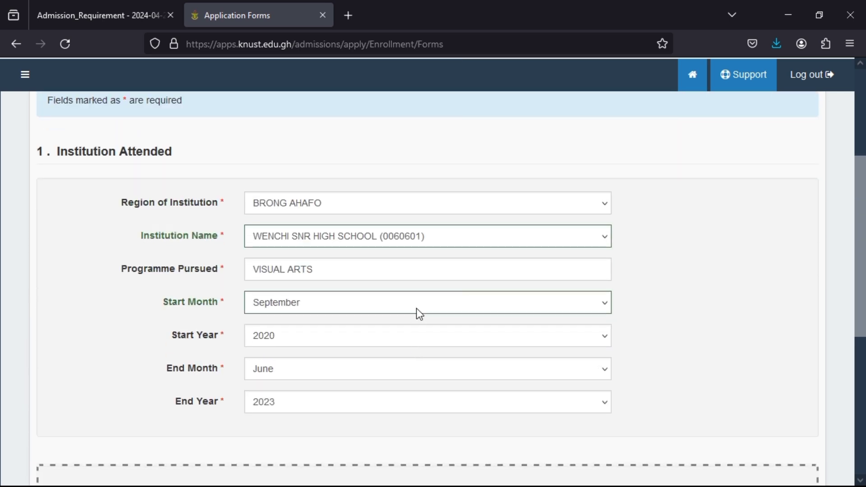
scroll(419, 314, down, 1)
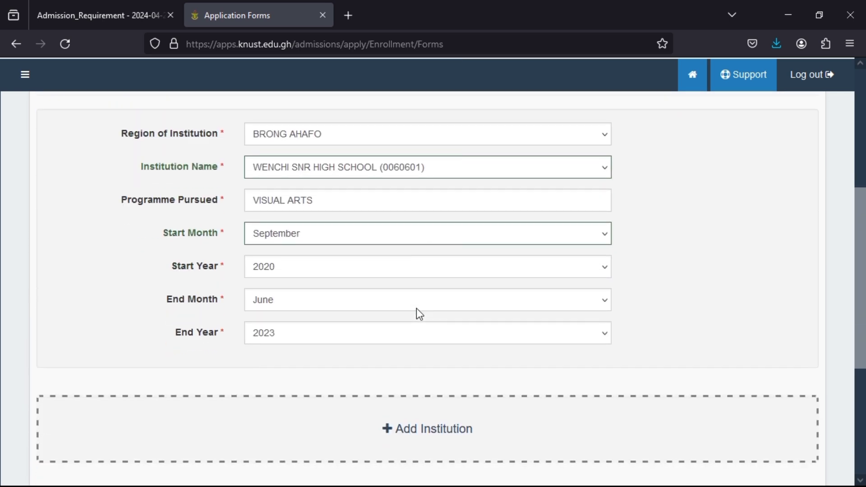
scroll(417, 311, down, 4)
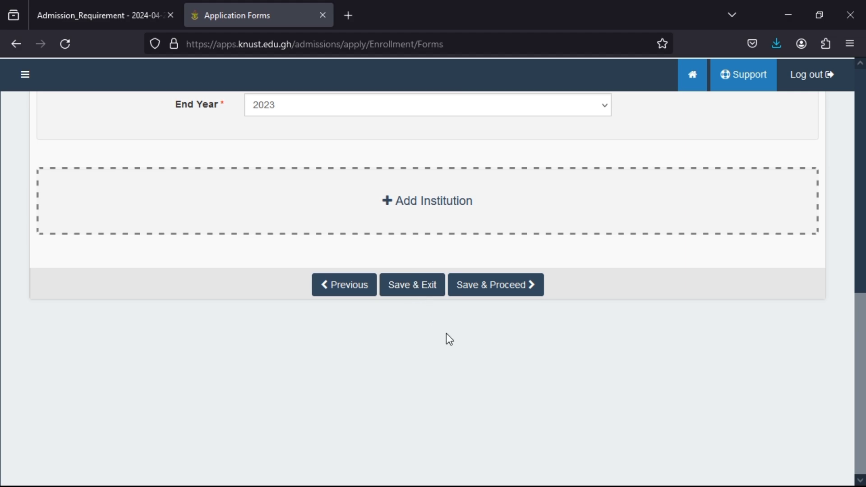
- Save the educational background and review the WASSCE 2023 May/June results with eight subjects
click(475, 291)
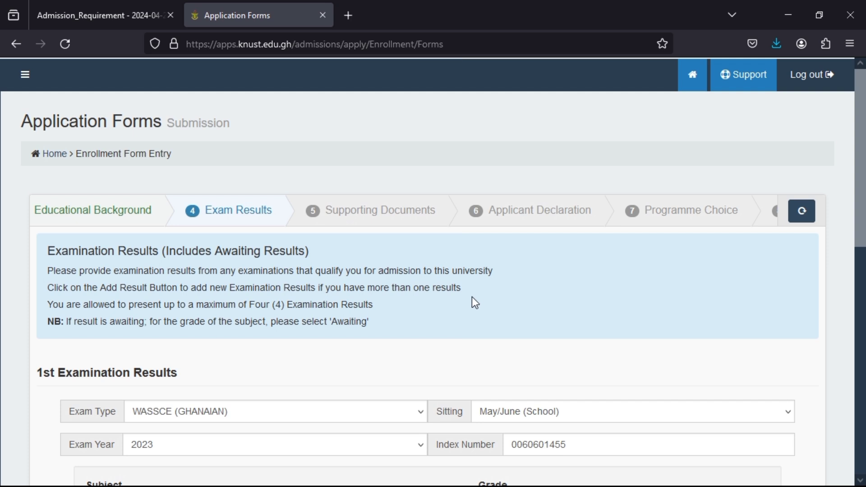
scroll(471, 297, down, 3)
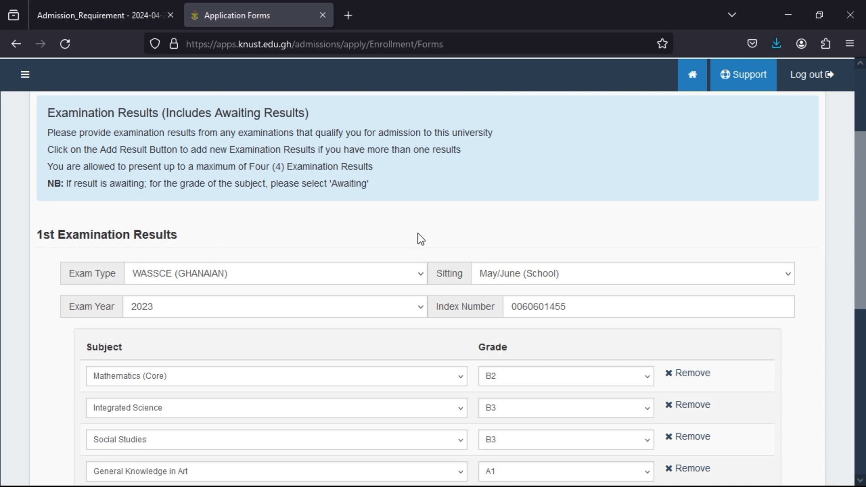
scroll(418, 234, down, 8)
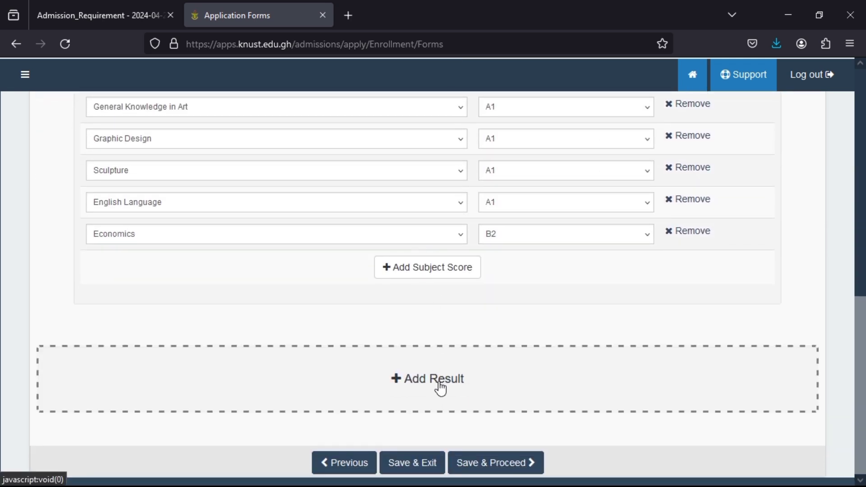
click(439, 383)
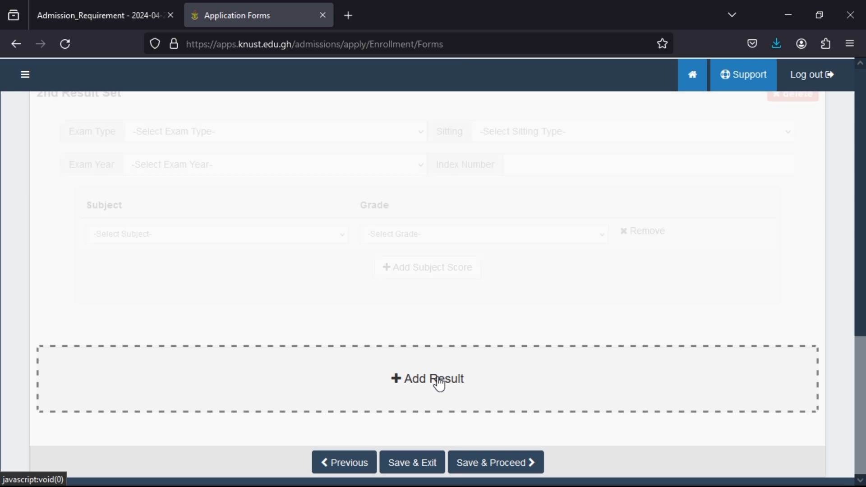
scroll(482, 280, up, 2)
scroll(480, 279, up, 4)
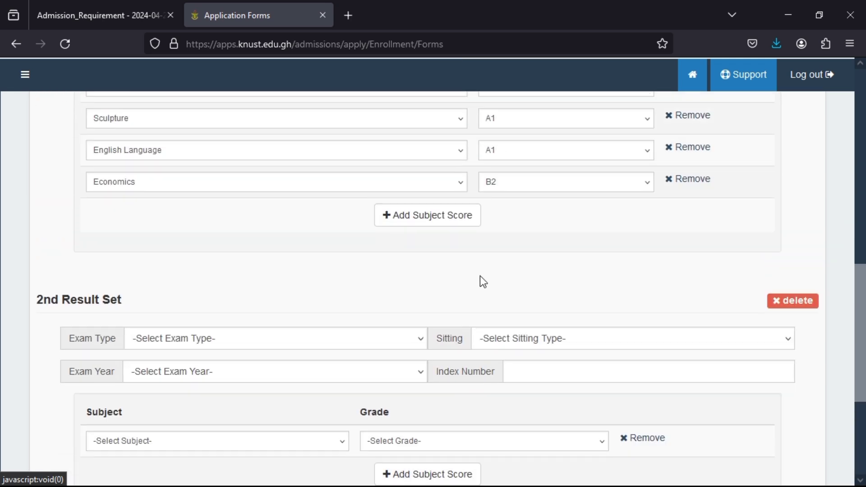
scroll(419, 298, down, 3)
click(421, 208)
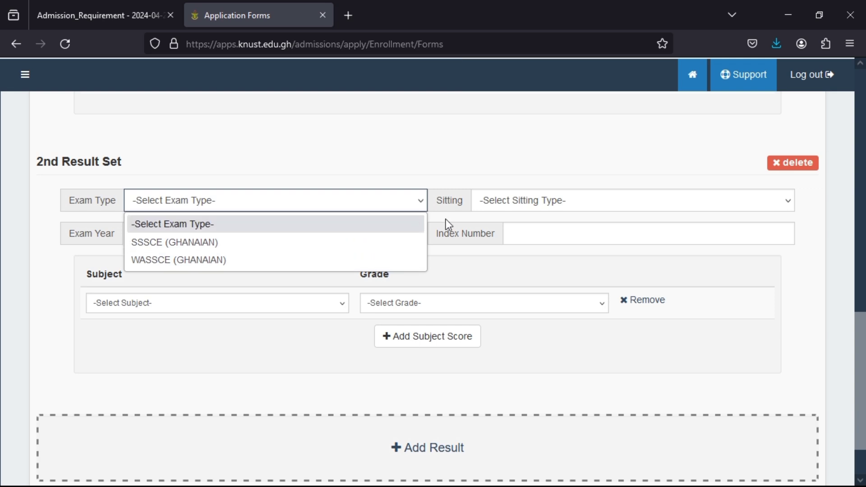
click(556, 202)
click(556, 202)
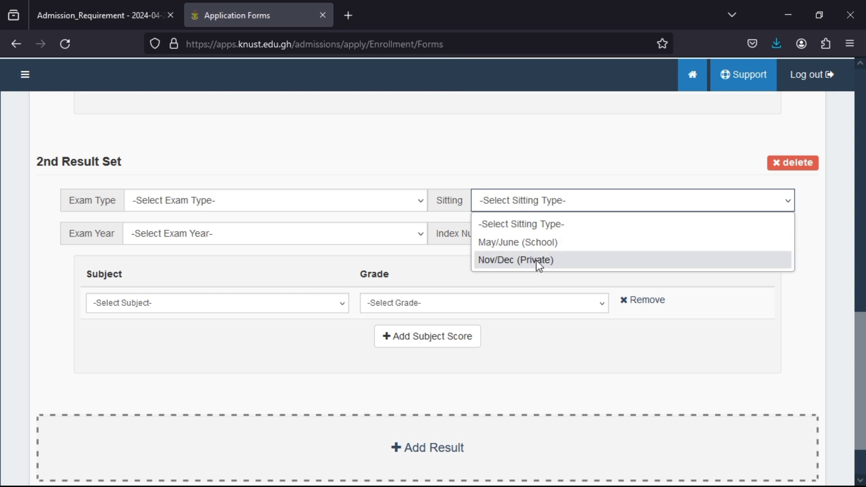
click(327, 233)
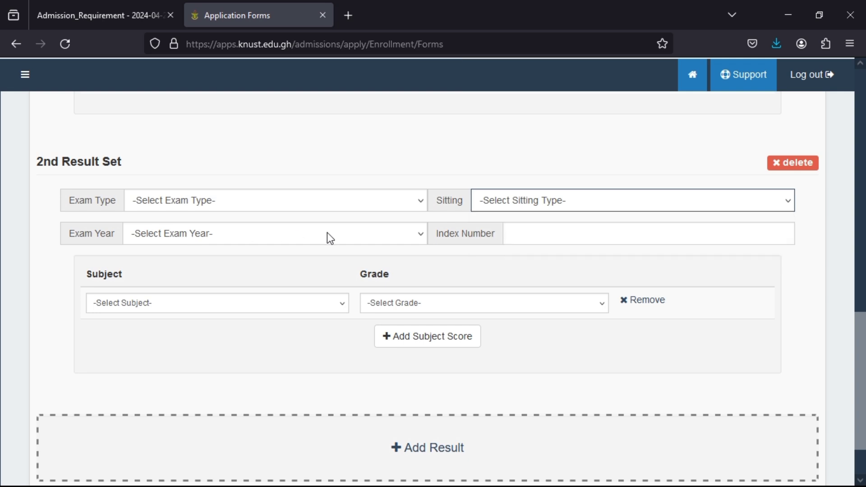
click(326, 233)
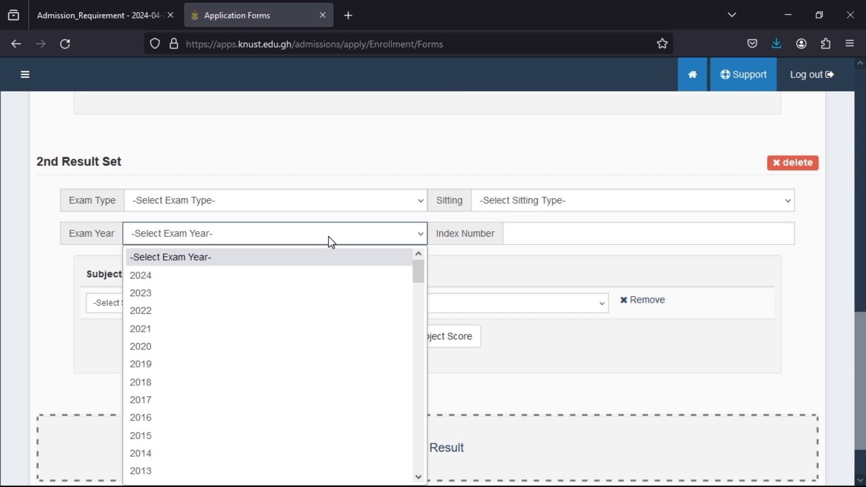
click(527, 235)
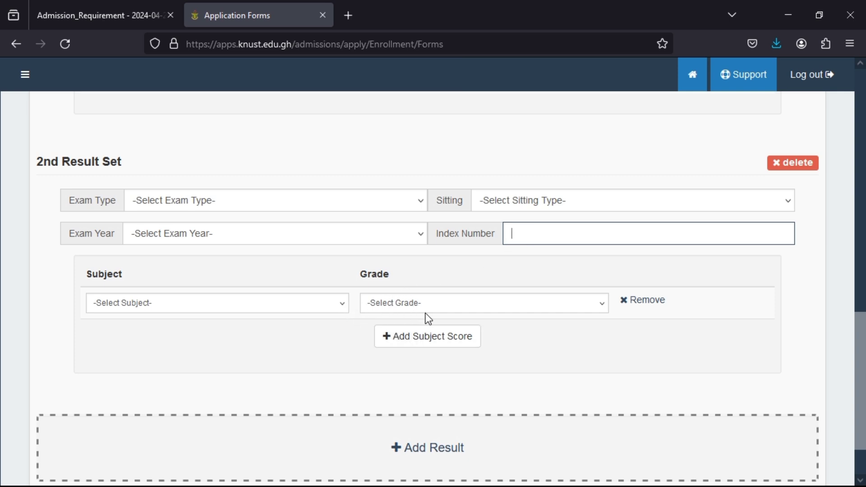
scroll(440, 316, down, 2)
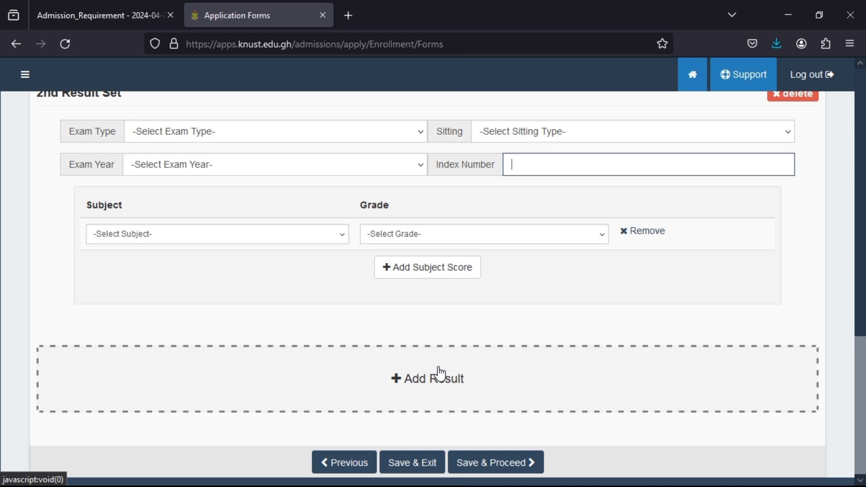
scroll(637, 288, up, 6)
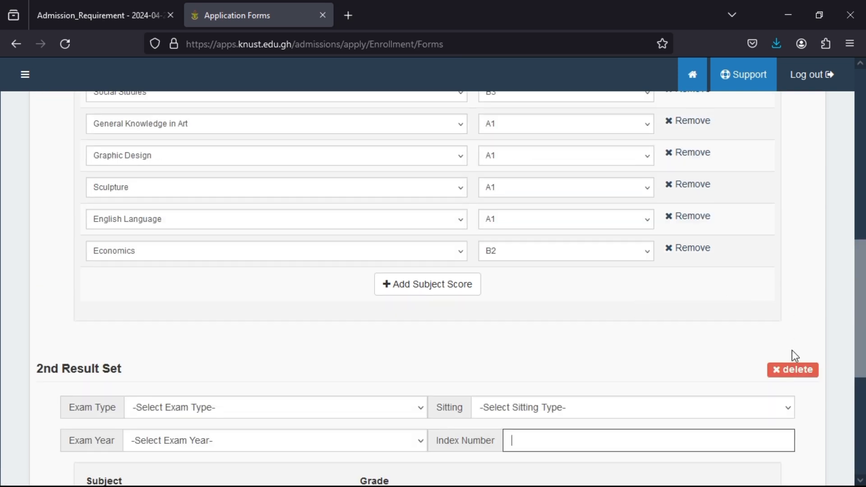
- Delete the empty 2nd Result Set, confirm Yes, and review the remaining WASSCE 2023 subjects
click(788, 371)
click(450, 348)
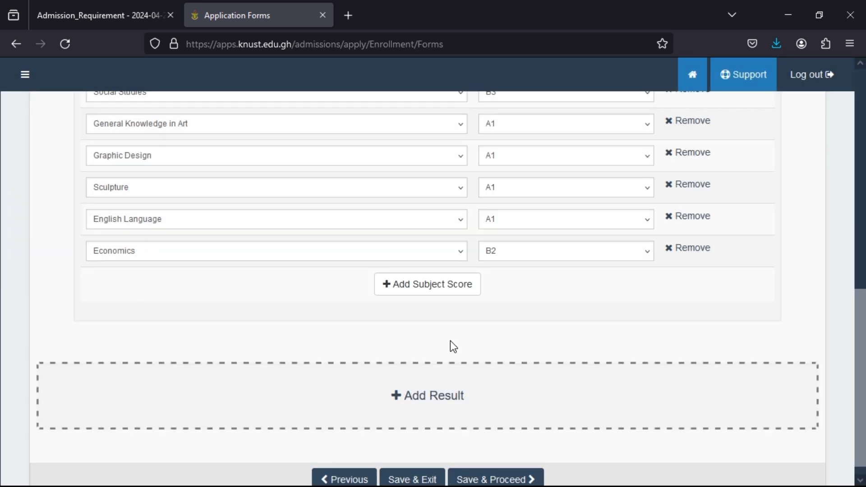
scroll(456, 316, up, 8)
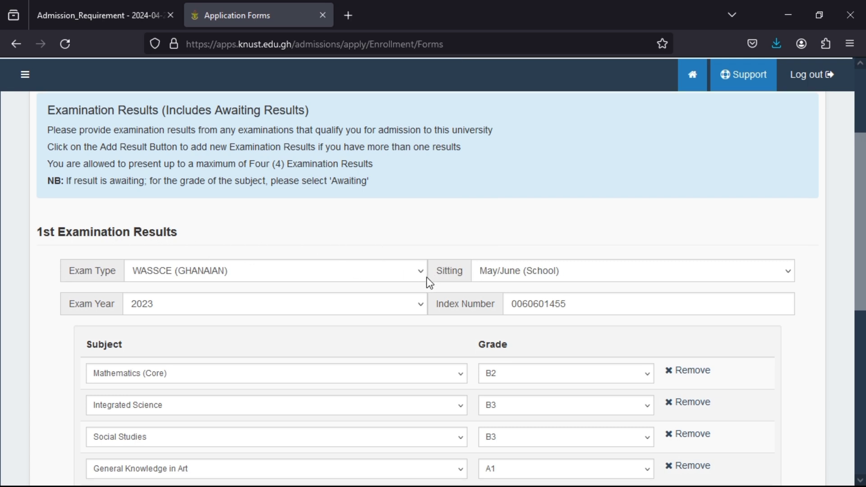
scroll(427, 282, down, 3)
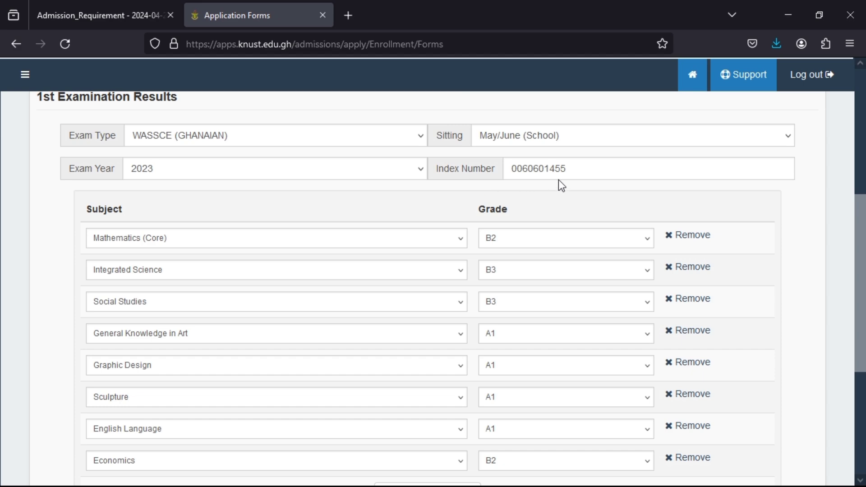
scroll(389, 301, down, 2)
scroll(389, 300, down, 2)
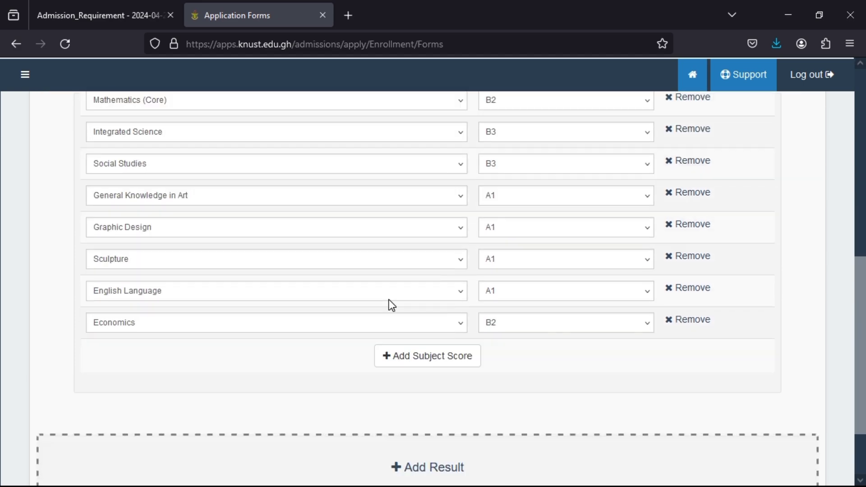
scroll(388, 299, up, 4)
scroll(391, 305, down, 1)
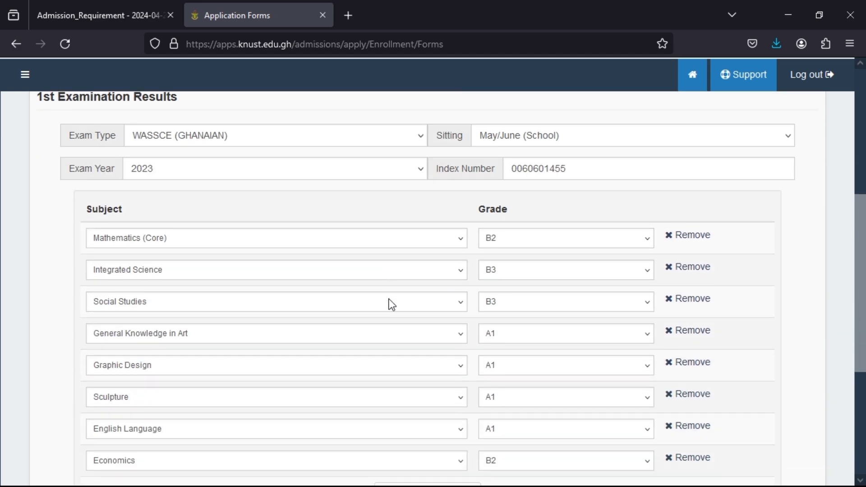
scroll(391, 305, down, 3)
scroll(392, 304, up, 3)
scroll(392, 303, down, 3)
scroll(397, 300, down, 2)
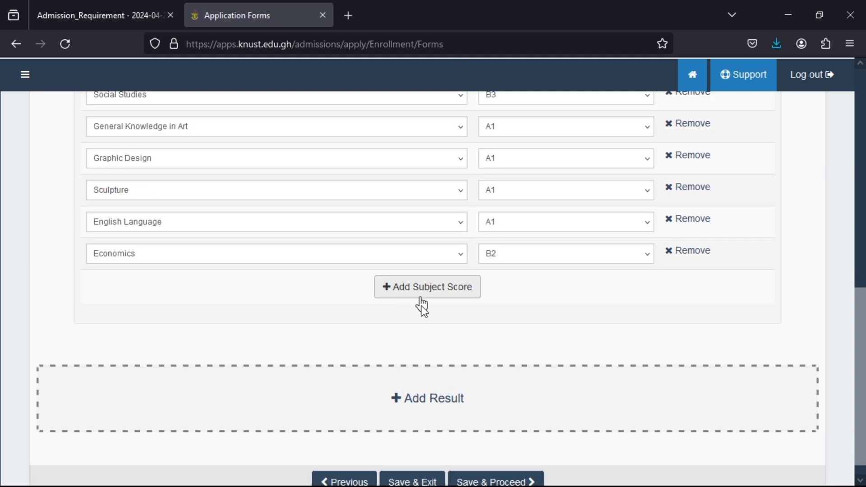
- Add a second result set as WASSCE (GHANAIAN), May/June (School), exam year 2024
click(437, 400)
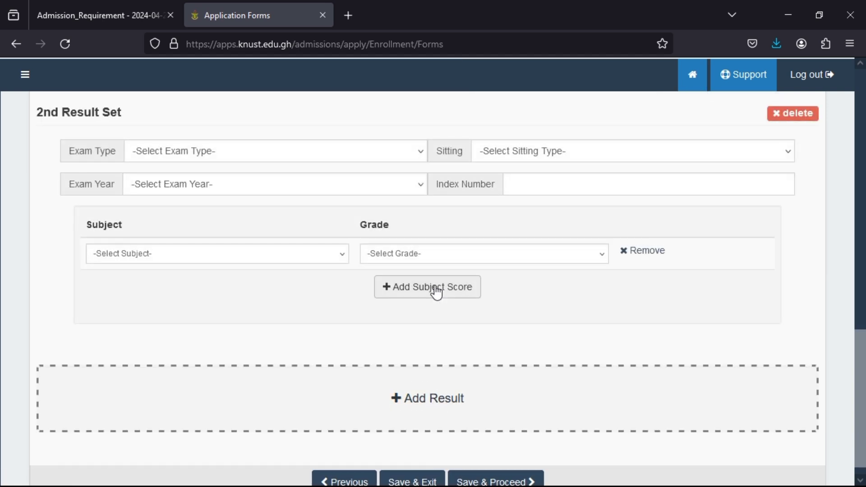
click(412, 149)
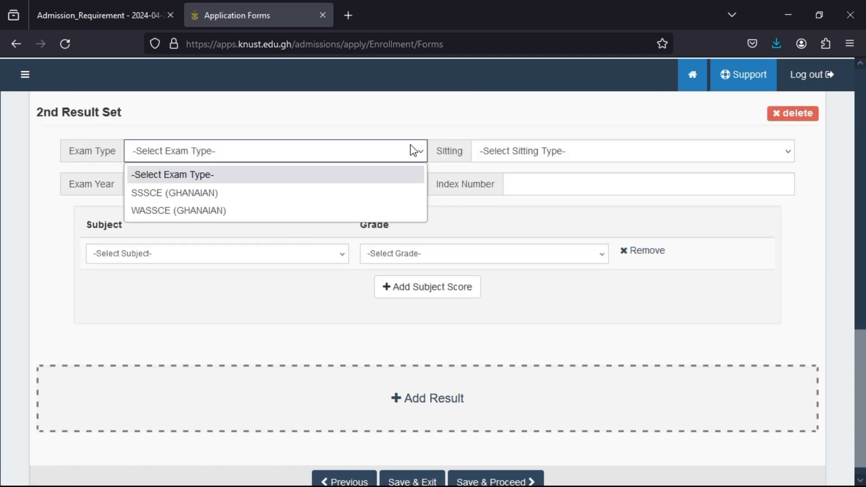
click(261, 211)
click(571, 159)
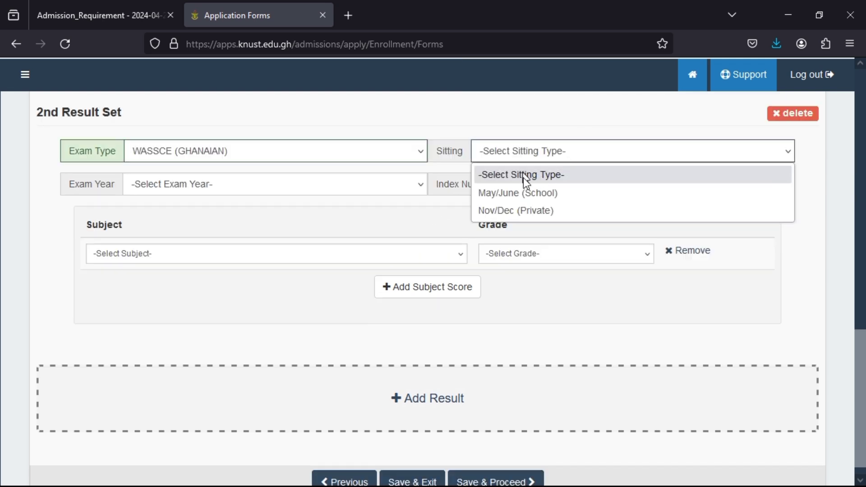
click(521, 193)
click(522, 193)
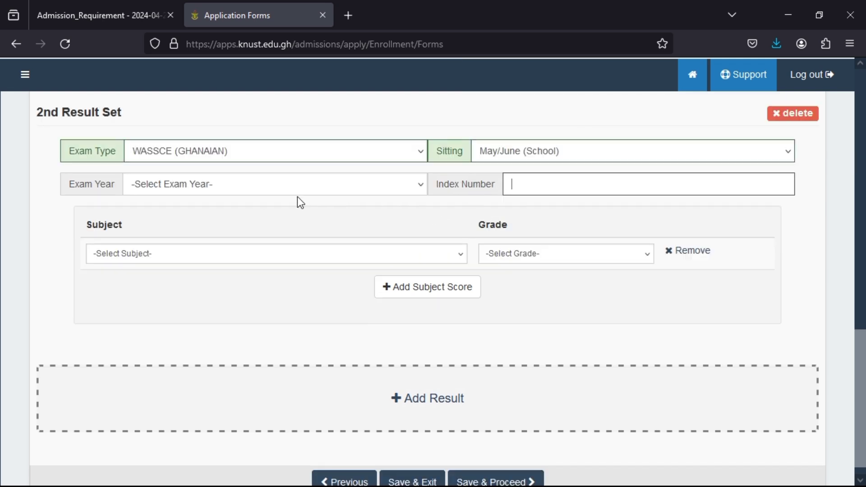
click(313, 192)
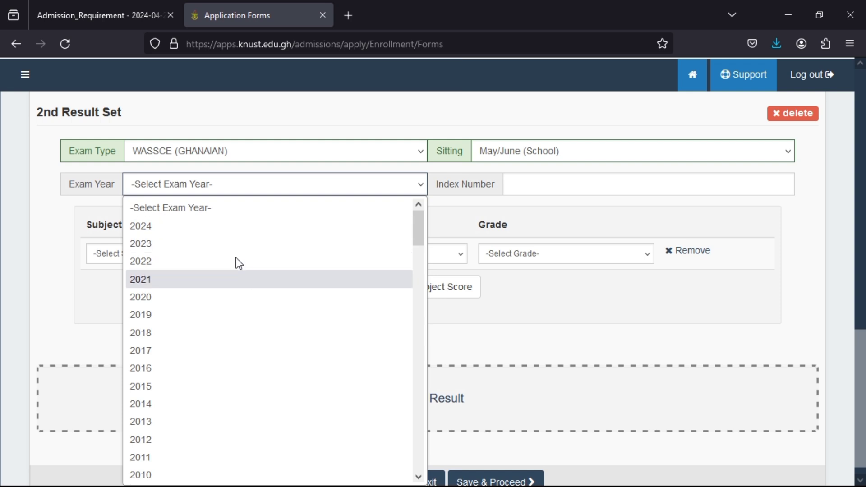
click(210, 229)
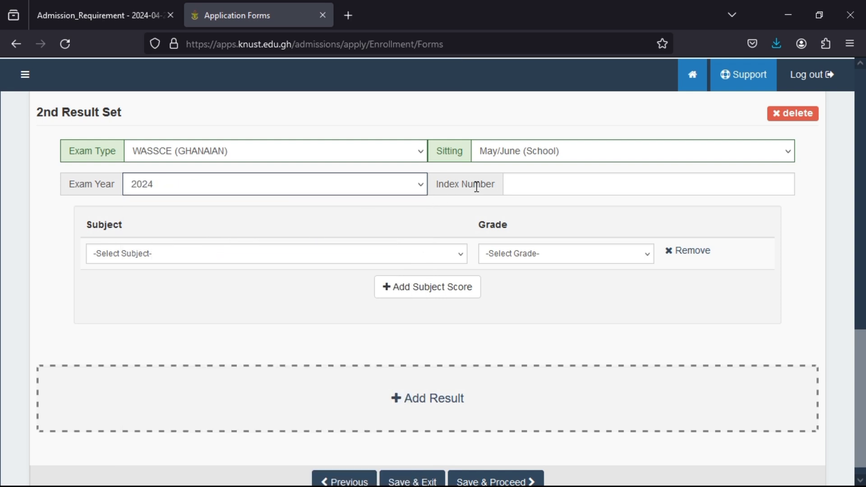
- Enter the index number and choose English Language as the first subject
click(524, 184)
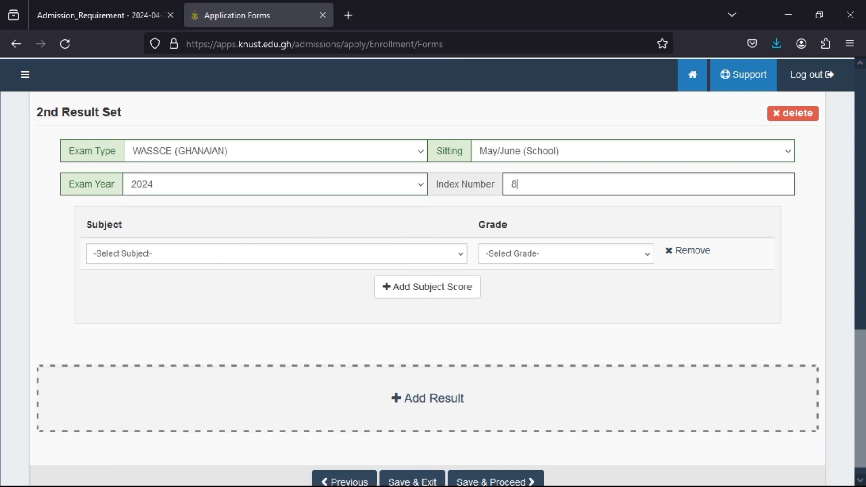
key(BackSpace)
key(BackSpace)
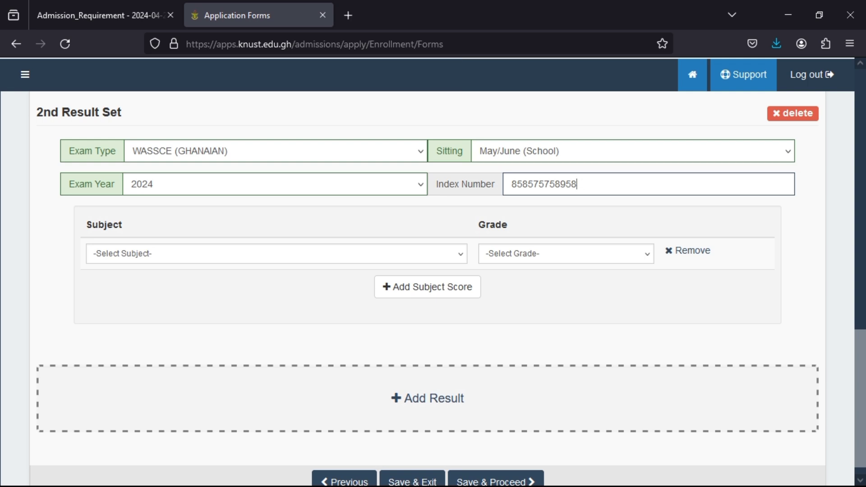
click(433, 248)
scroll(212, 335, down, 6)
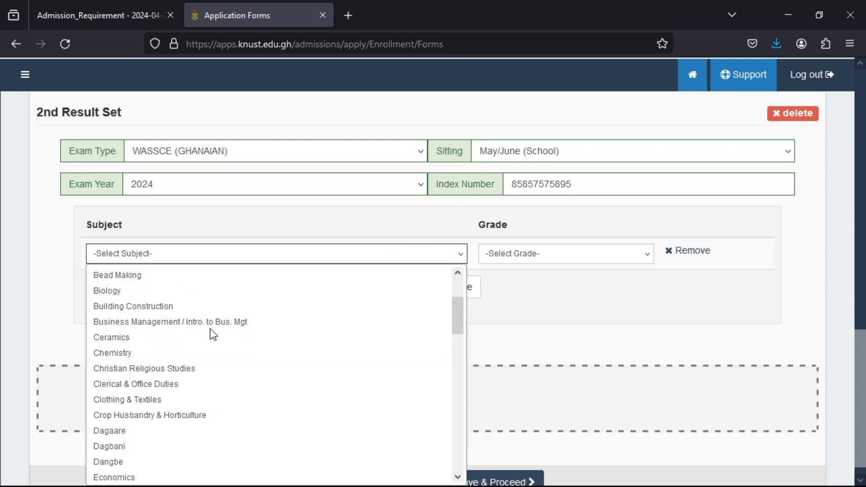
click(141, 322)
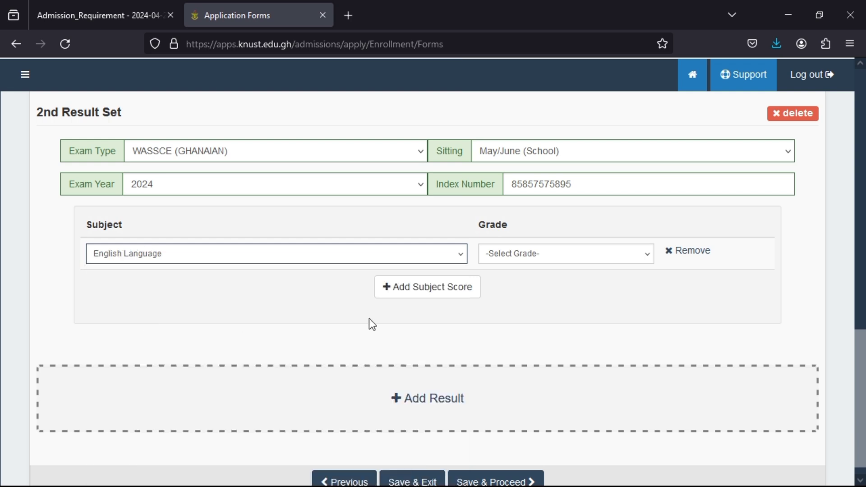
click(595, 263)
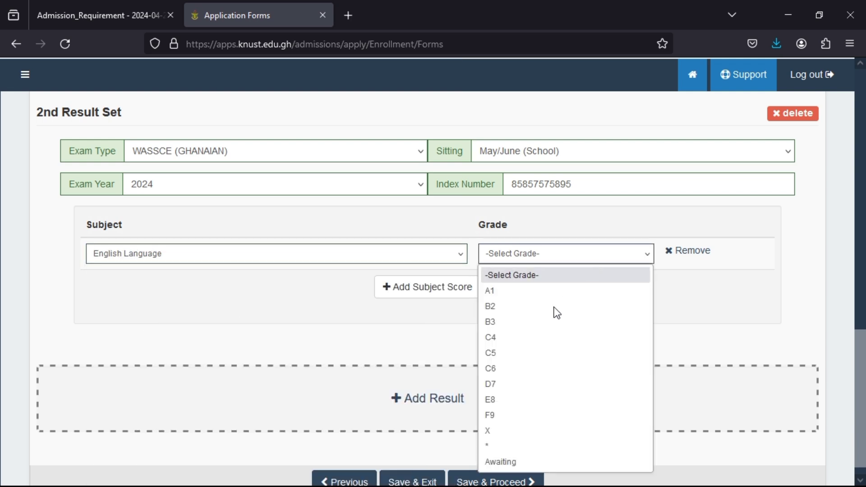
- Give English Language the grade Awaiting and compare it with the first result set
click(523, 461)
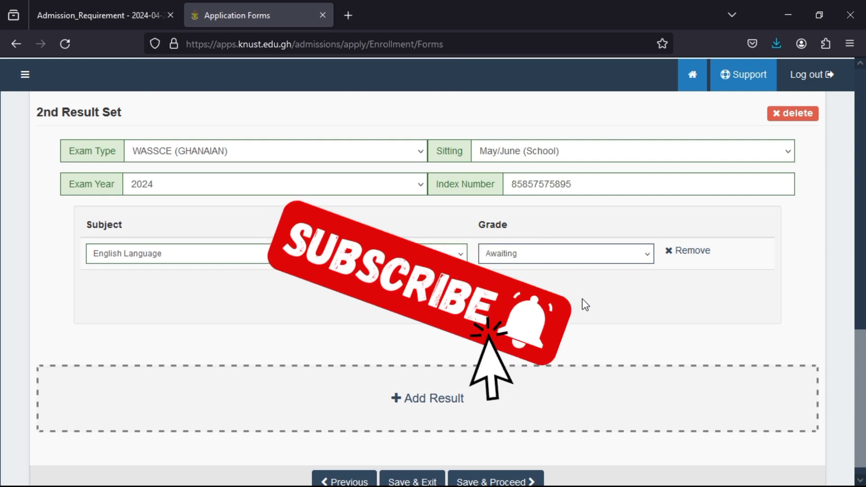
scroll(596, 299, up, 2)
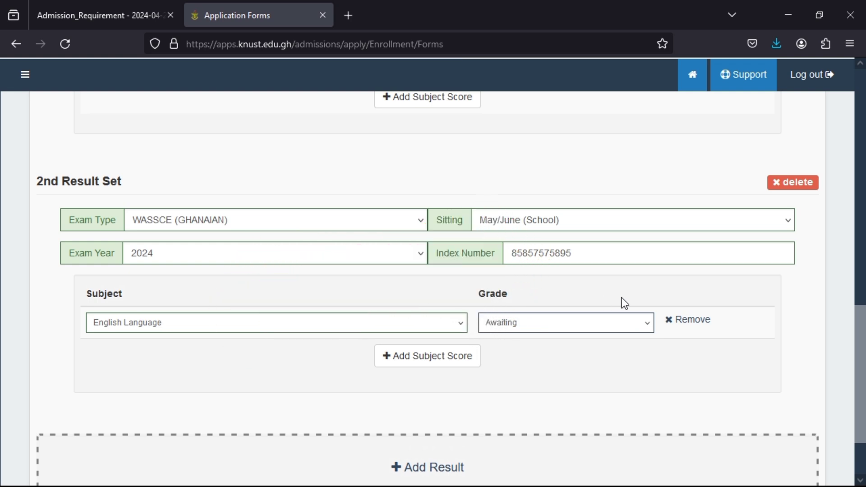
scroll(694, 282, up, 2)
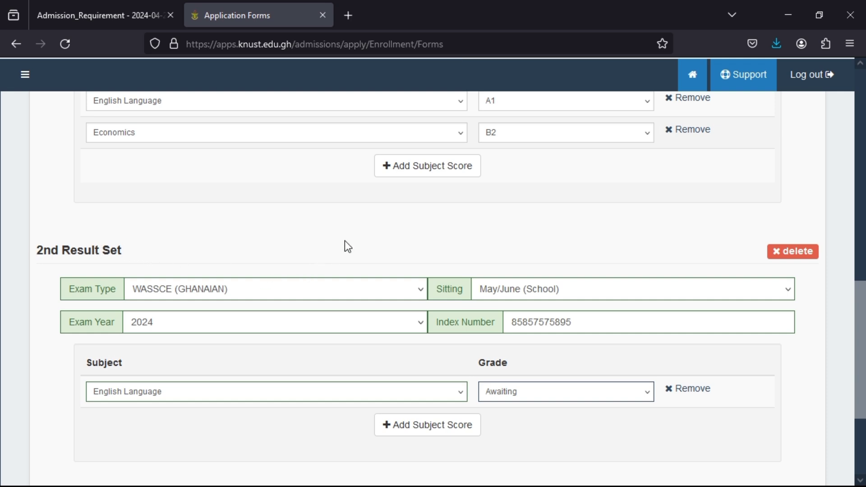
scroll(346, 242, down, 2)
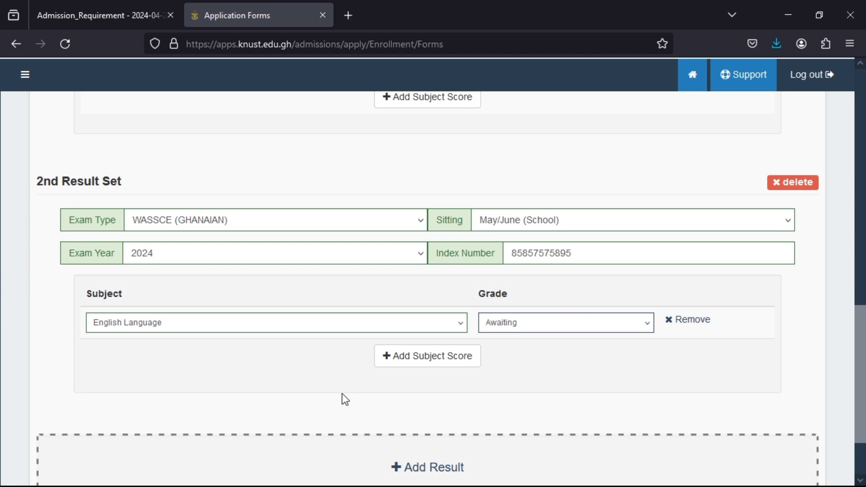
- Delete the 2nd Result Set, then save the exam results and continue to Supporting Documents
click(783, 186)
click(461, 357)
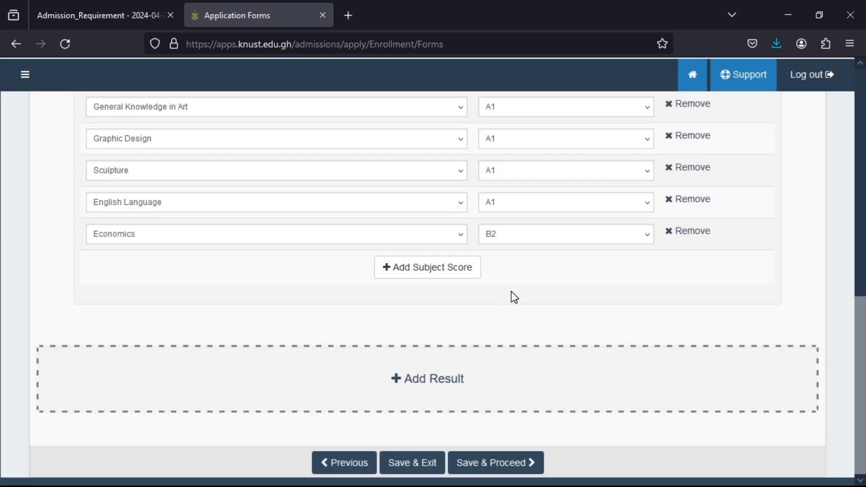
scroll(512, 300, up, 2)
scroll(501, 370, down, 2)
click(494, 462)
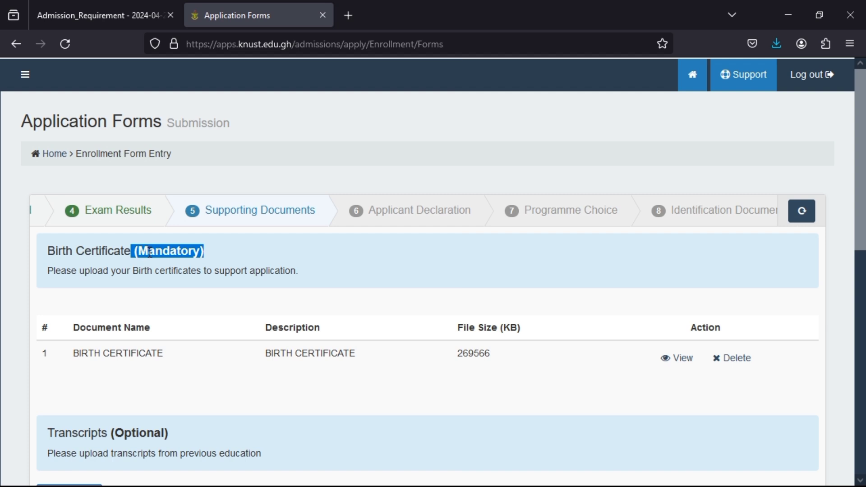
click(199, 311)
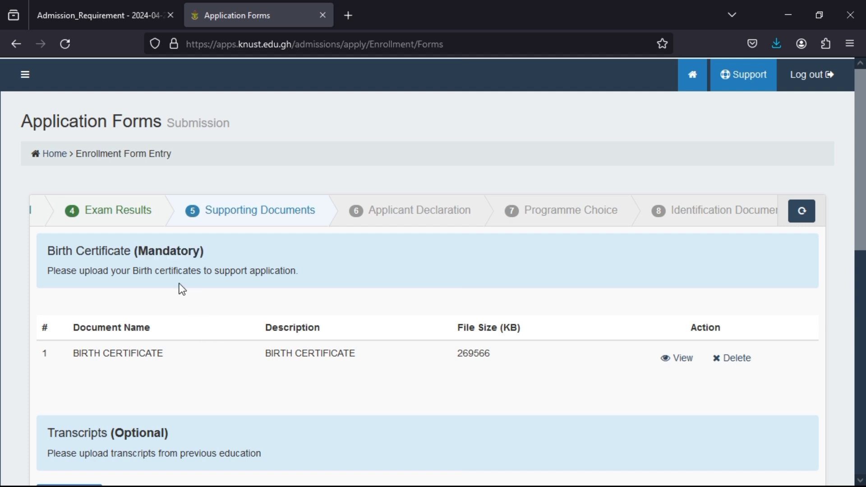
scroll(193, 305, down, 3)
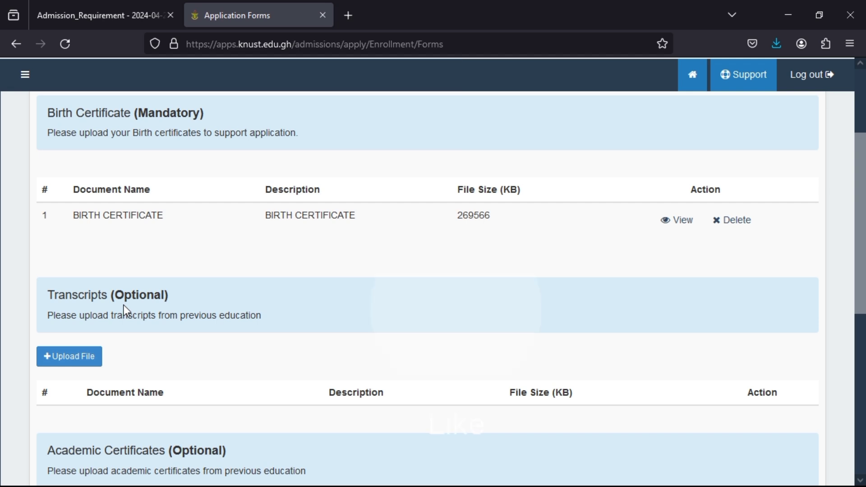
scroll(124, 304, down, 2)
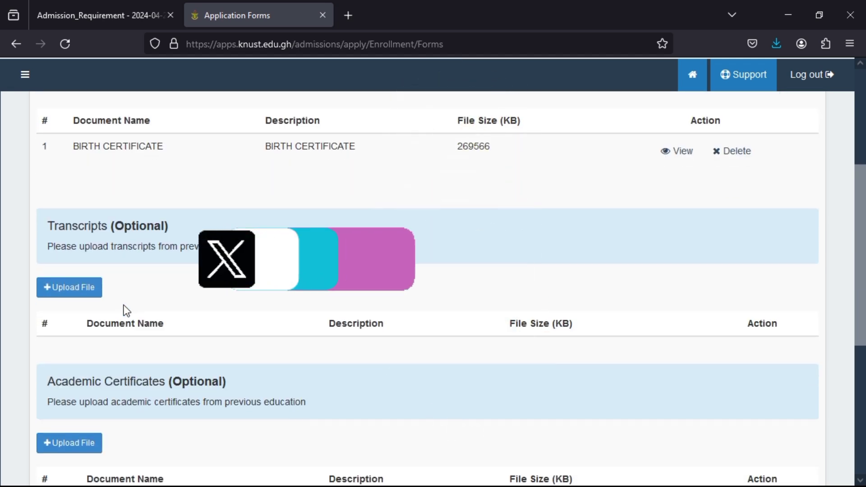
scroll(124, 305, down, 2)
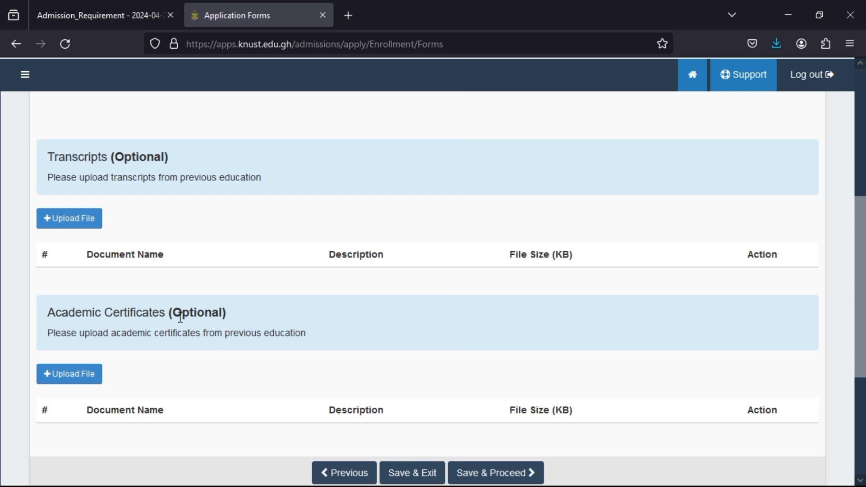
scroll(177, 322, down, 3)
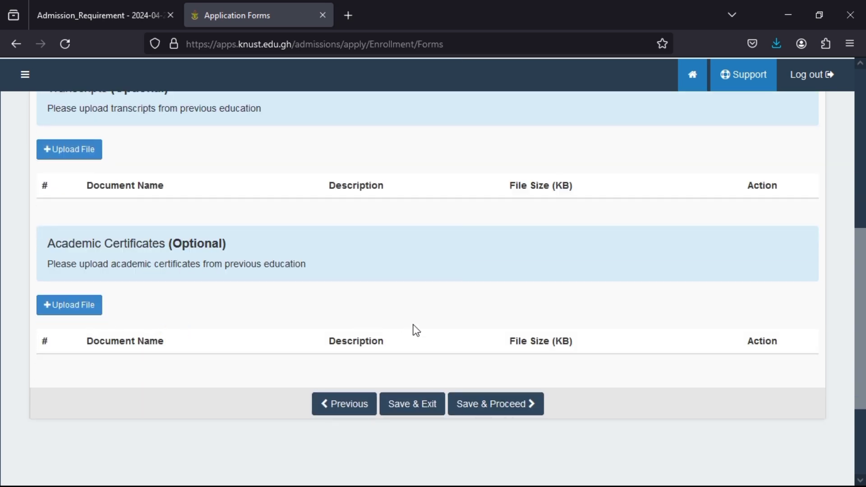
scroll(416, 330, up, 5)
scroll(416, 330, up, 2)
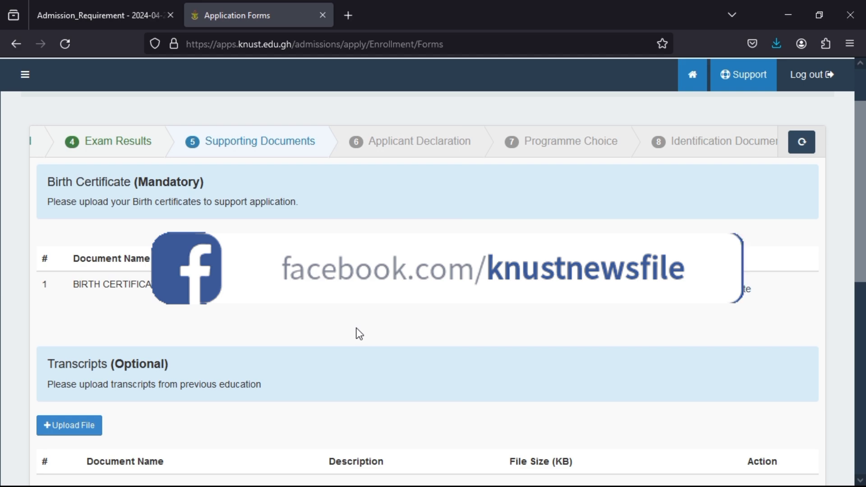
scroll(385, 354, down, 8)
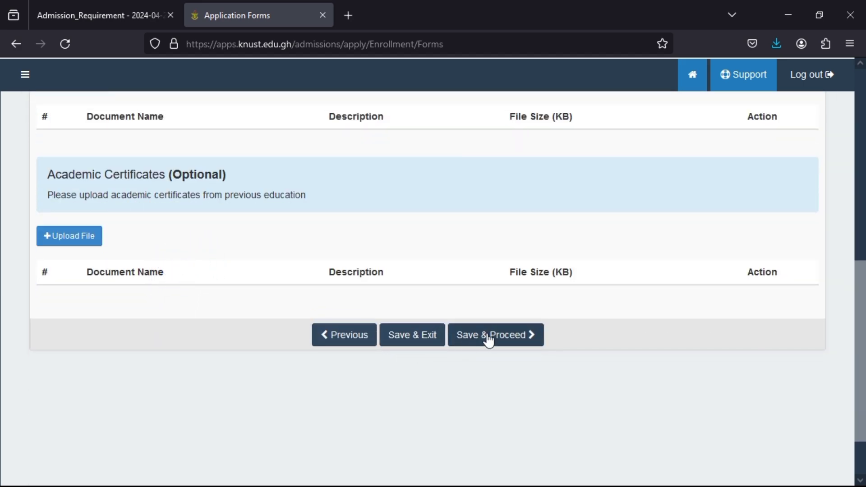
- Save the supporting documents and scroll to the bottom of the Applicant Declaration form
click(488, 339)
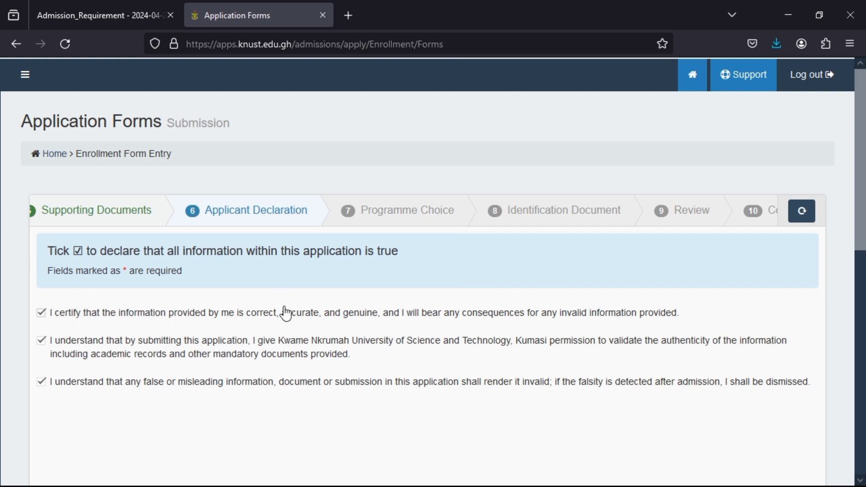
scroll(346, 256, down, 1)
scroll(354, 258, down, 7)
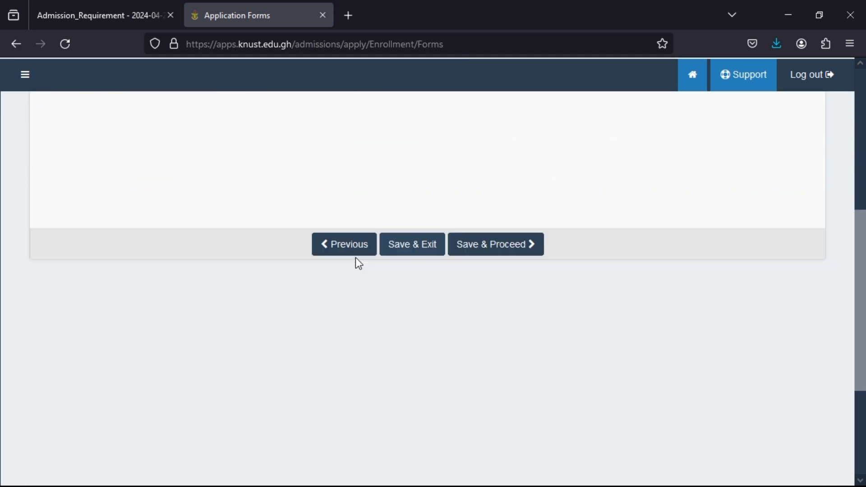
- Save the declaration and keep Regular as the stream for 1st choice BSC. Architecture
click(501, 206)
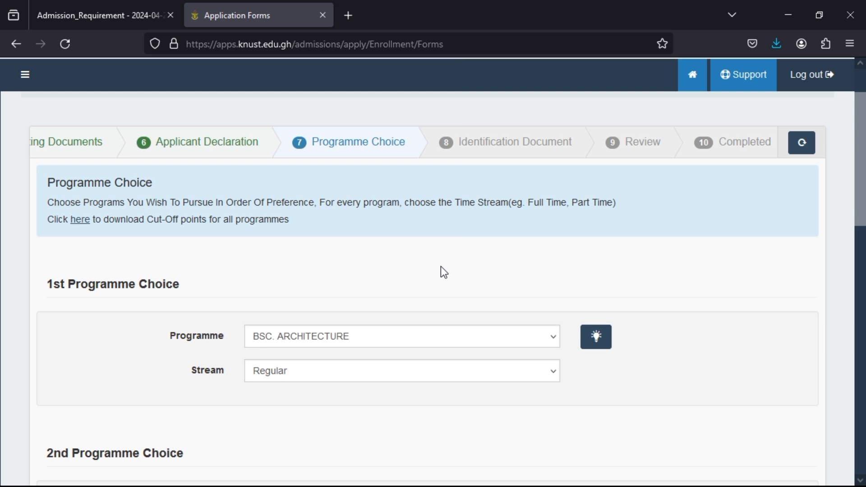
scroll(442, 270, down, 2)
click(469, 307)
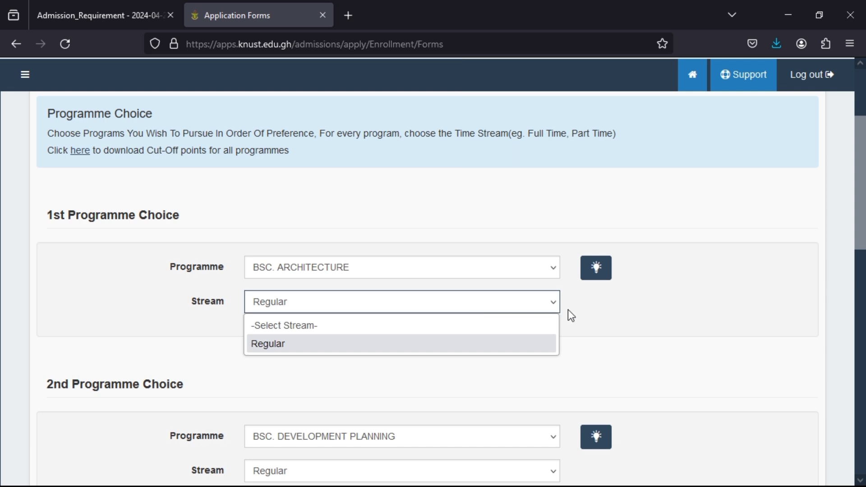
click(602, 315)
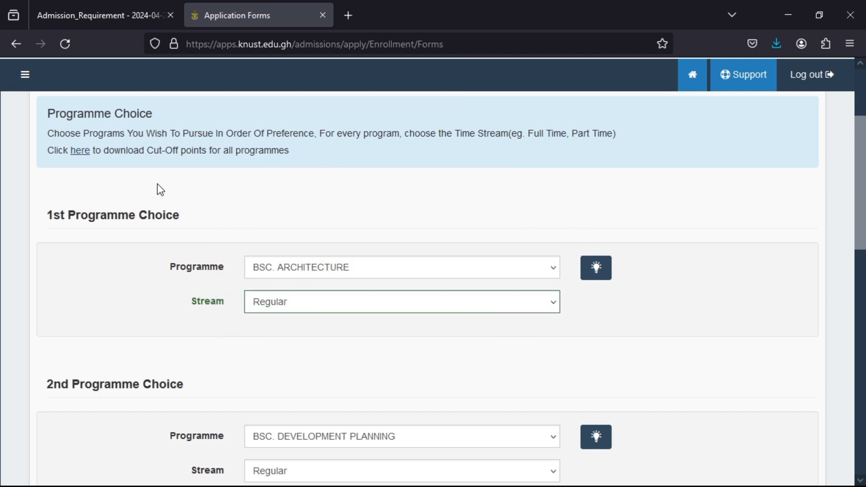
- Check the 2nd–4th programme choices and the No answers for Fee-Paying and Parallel, then save
scroll(158, 185, down, 2)
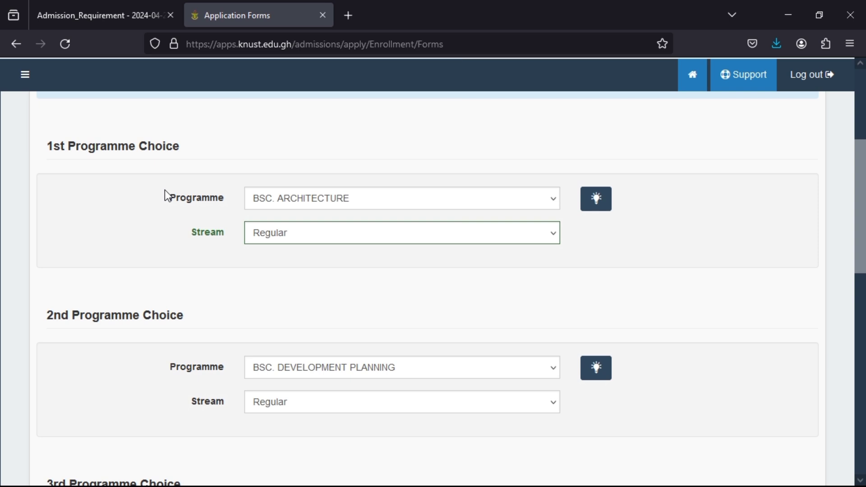
scroll(165, 190, down, 4)
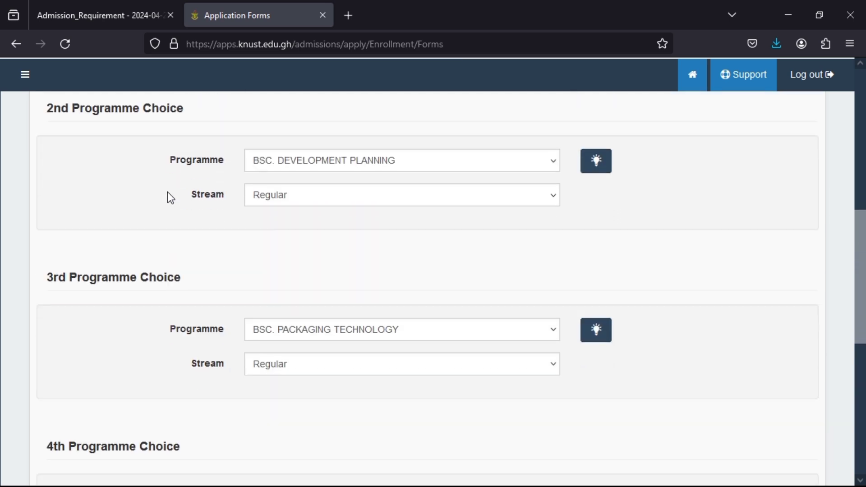
scroll(167, 192, down, 7)
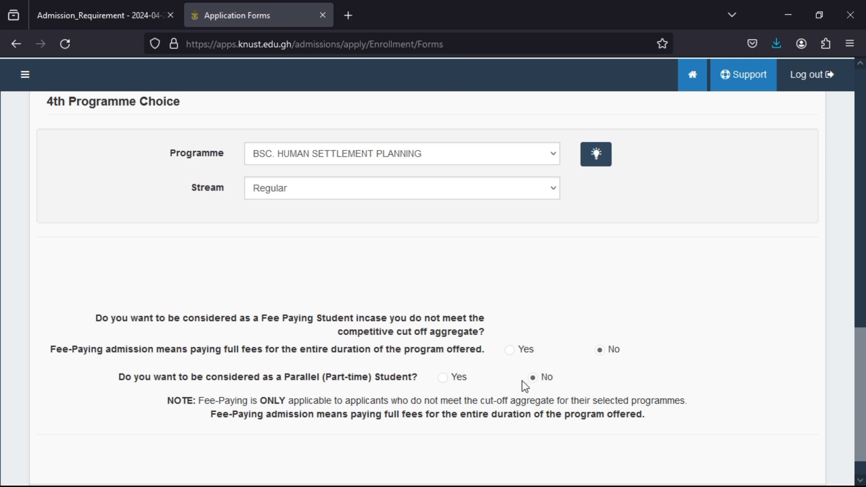
scroll(524, 365, down, 2)
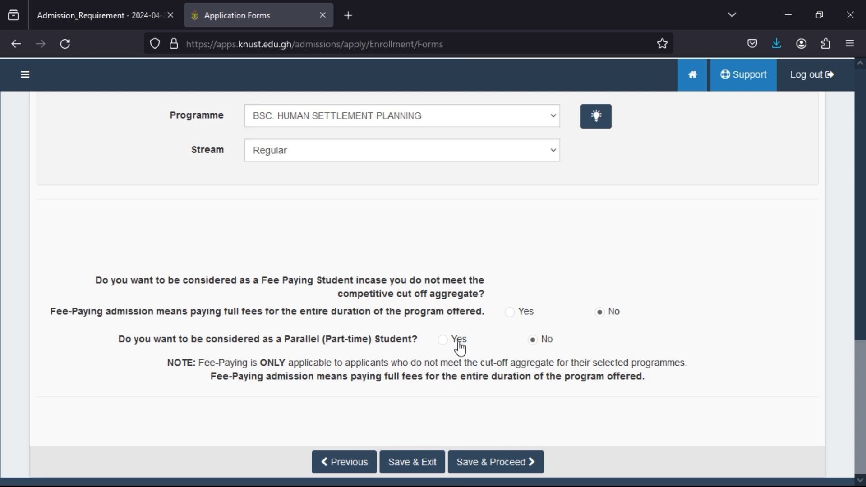
click(488, 460)
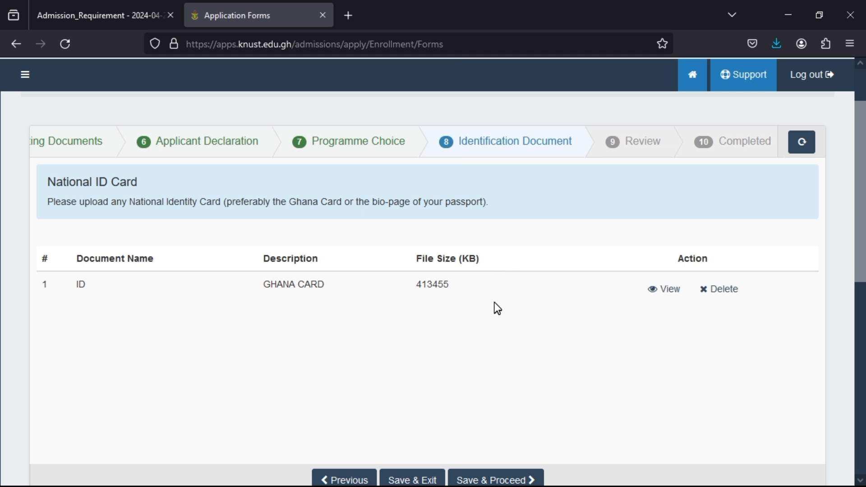
scroll(494, 302, down, 2)
scroll(494, 302, up, 2)
scroll(495, 303, down, 3)
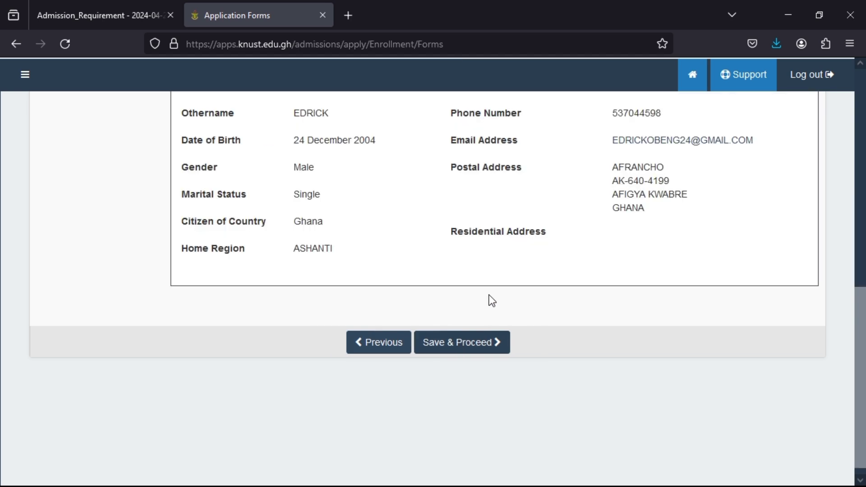
- Scroll through the Personal Information tab of the Review step
scroll(491, 301, up, 8)
scroll(491, 301, down, 4)
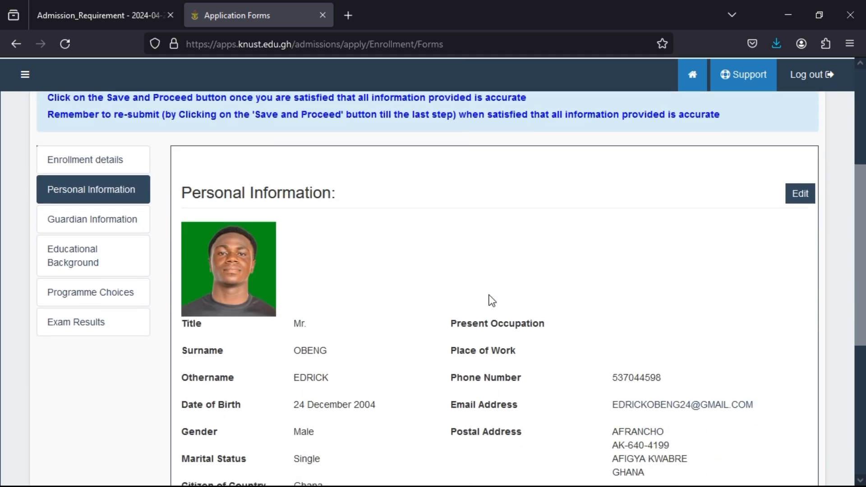
scroll(492, 301, up, 2)
scroll(491, 301, down, 7)
scroll(492, 301, down, 1)
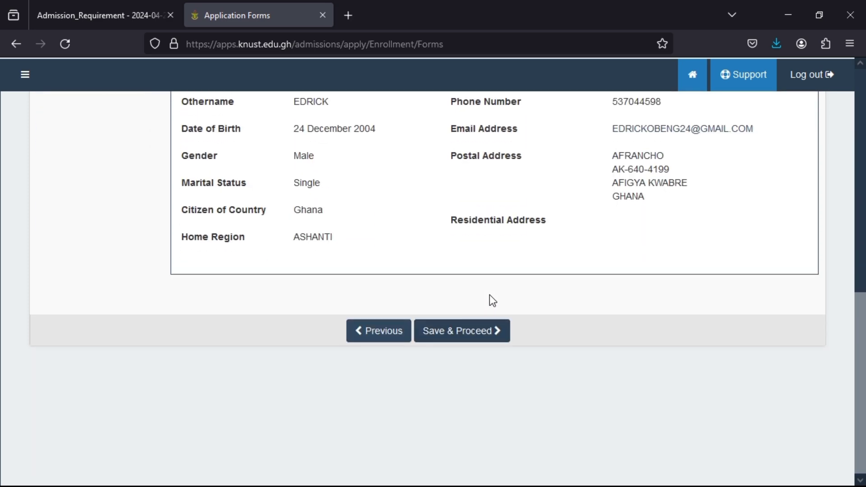
scroll(493, 268, up, 2)
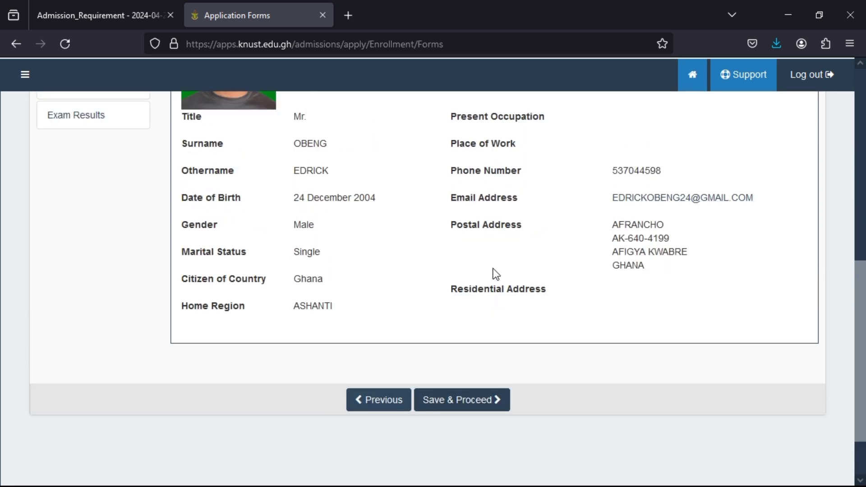
scroll(497, 286, down, 1)
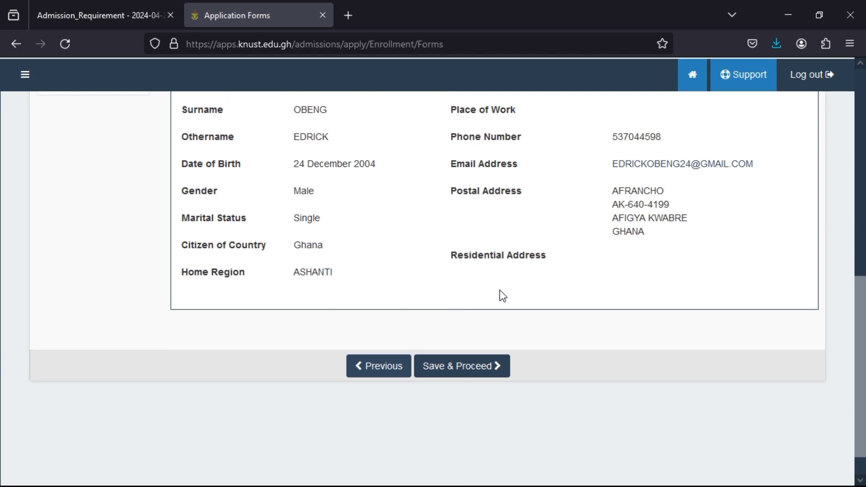
scroll(499, 290, up, 1)
scroll(500, 292, up, 8)
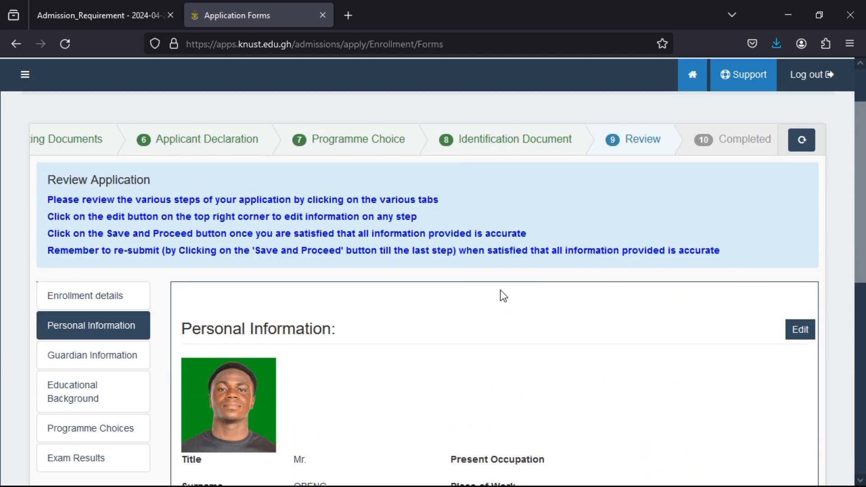
scroll(489, 401, down, 6)
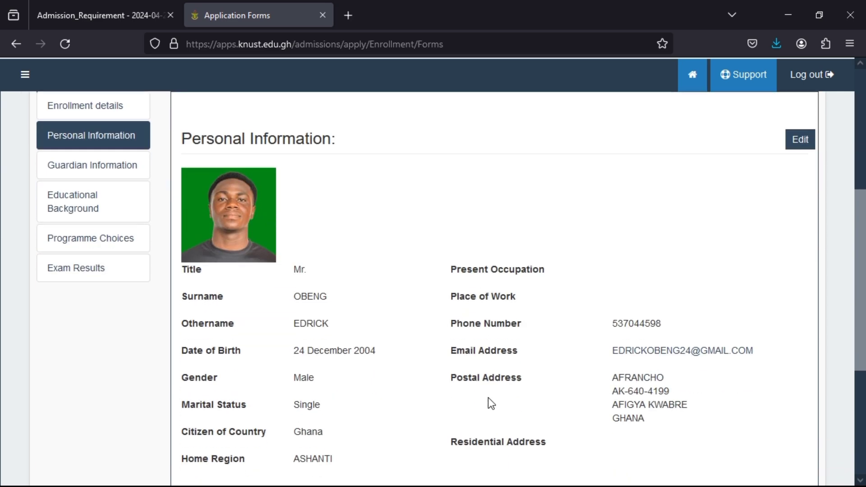
scroll(488, 401, down, 4)
- Tick the correctness, validation and false-information declarations in the Terms of Agreement, then agree
click(464, 336)
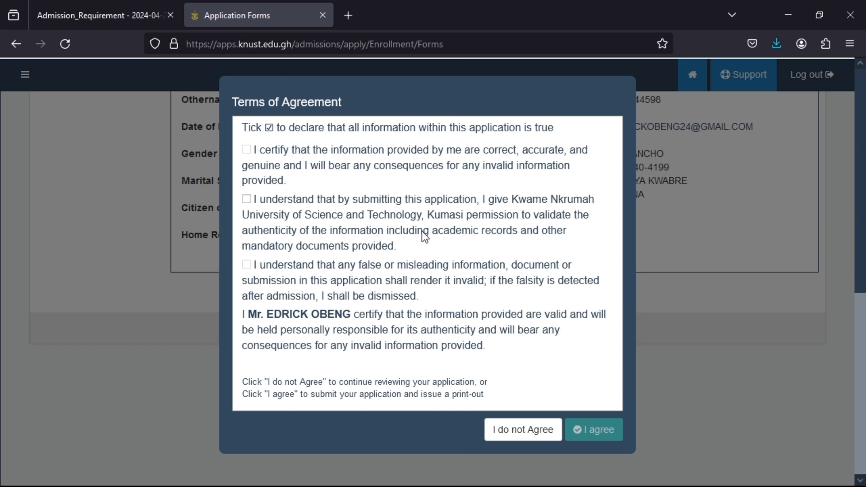
click(246, 150)
click(246, 198)
click(247, 264)
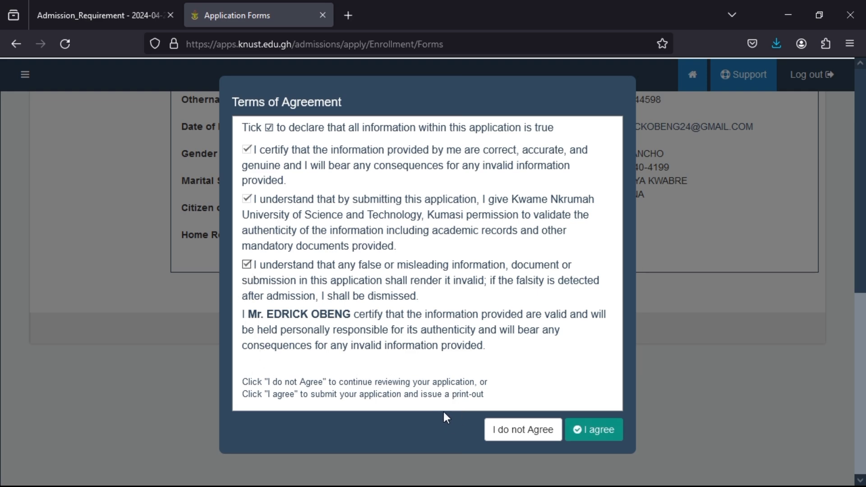
click(612, 434)
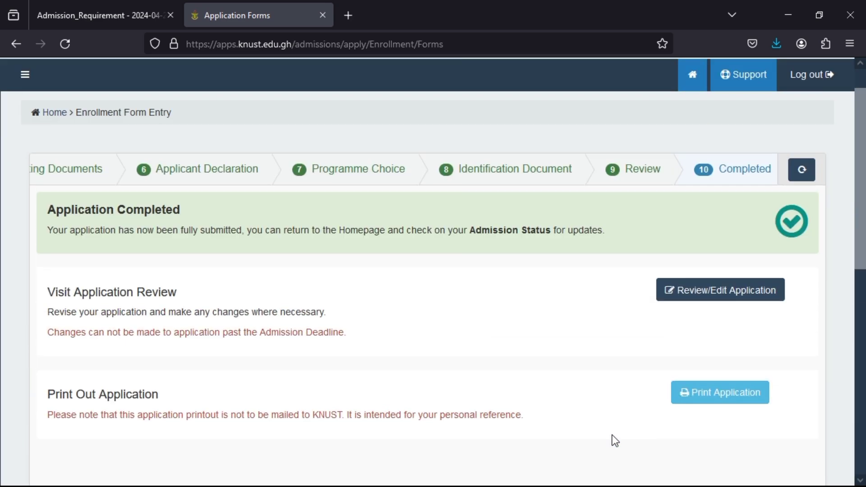
- Return from the Application Completed page to the portal homepage
scroll(469, 405, down, 3)
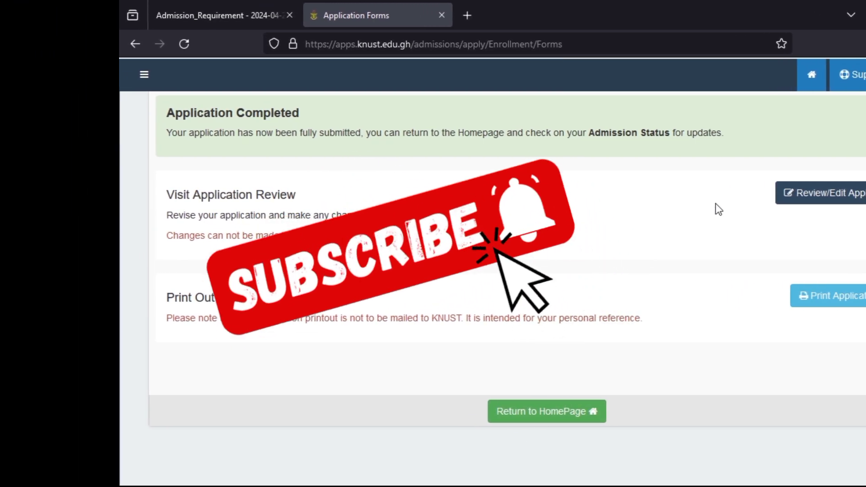
click(502, 412)
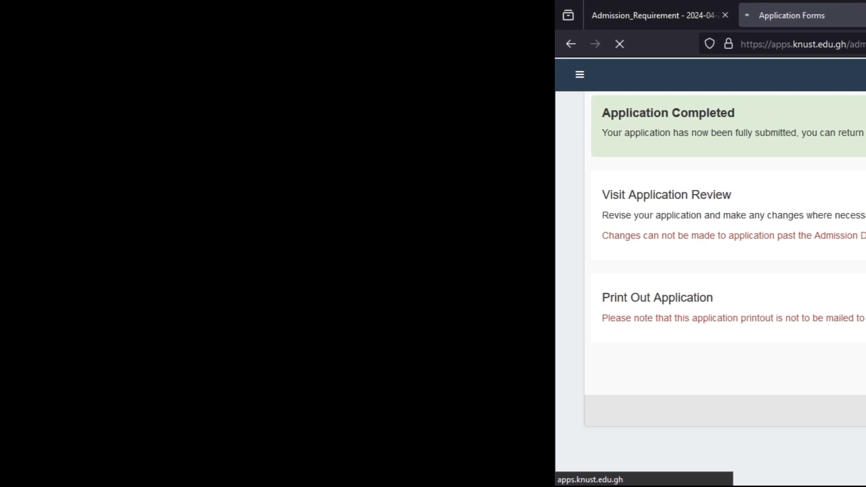